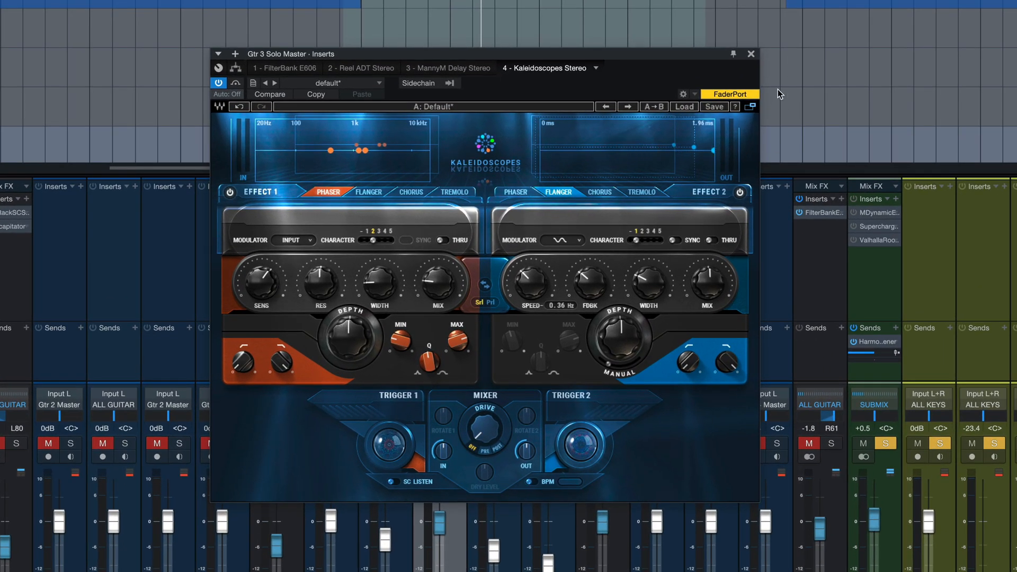
- Show the detailed controls of both trigger sections and set Effect 1's modulator to Absolute Sine
left_click(749, 107)
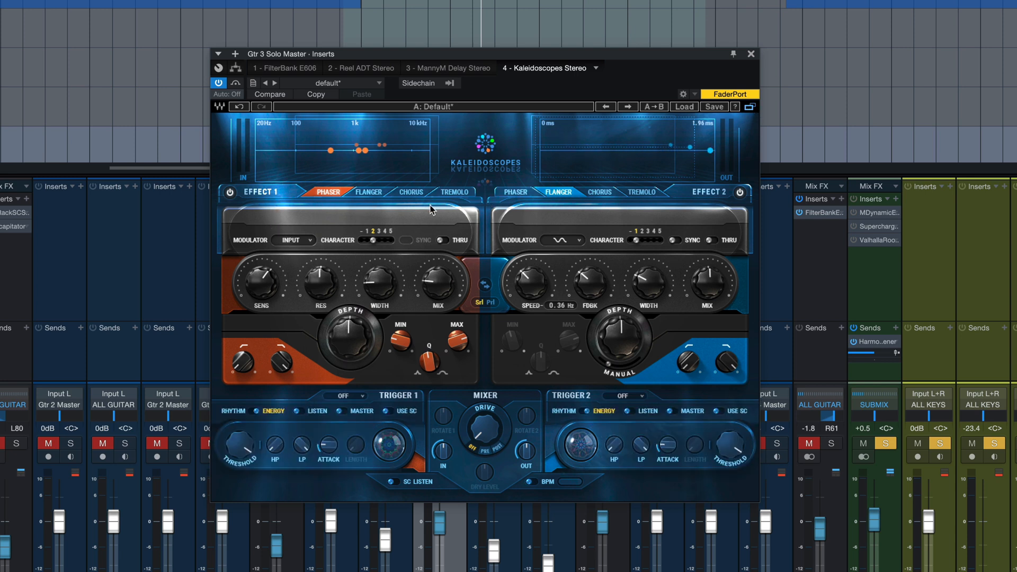
left_click(301, 243)
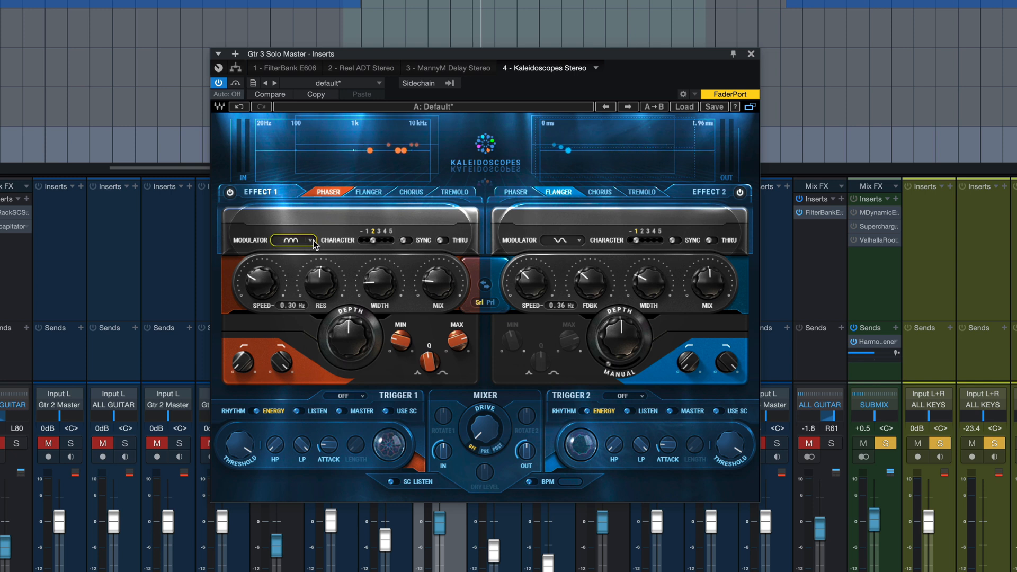
left_click(313, 241)
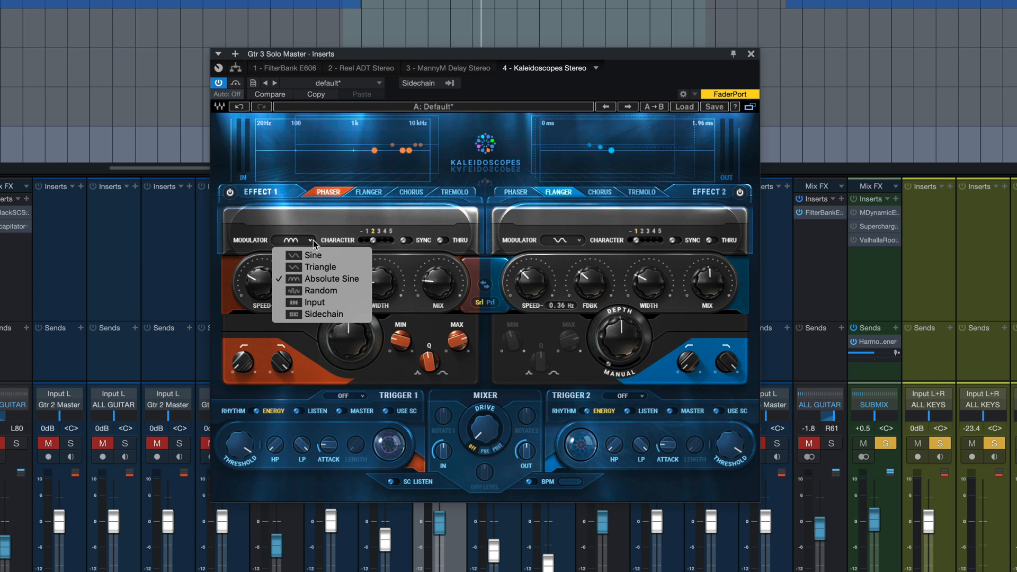
left_click(313, 240)
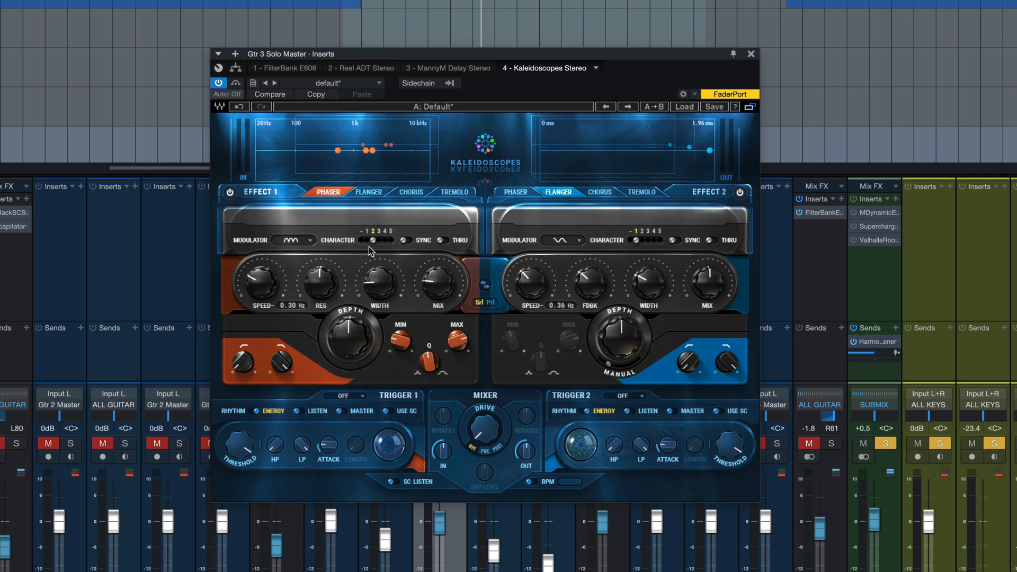
- Toggle Effect 1's tempo sync on and off, and cycle its type through Flanger, Chorus and Tremolo back to Phaser
left_click(408, 240)
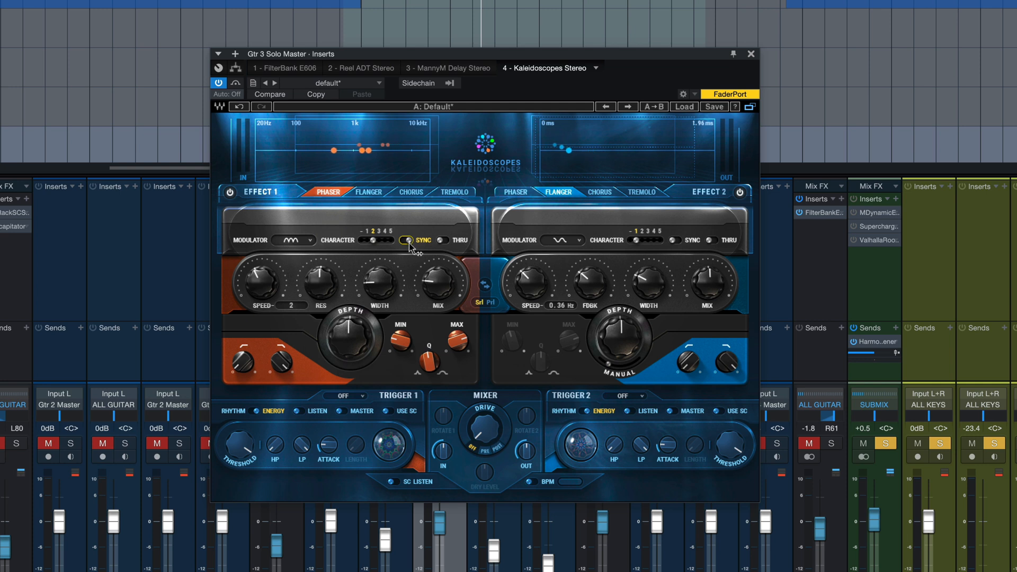
left_click(406, 243)
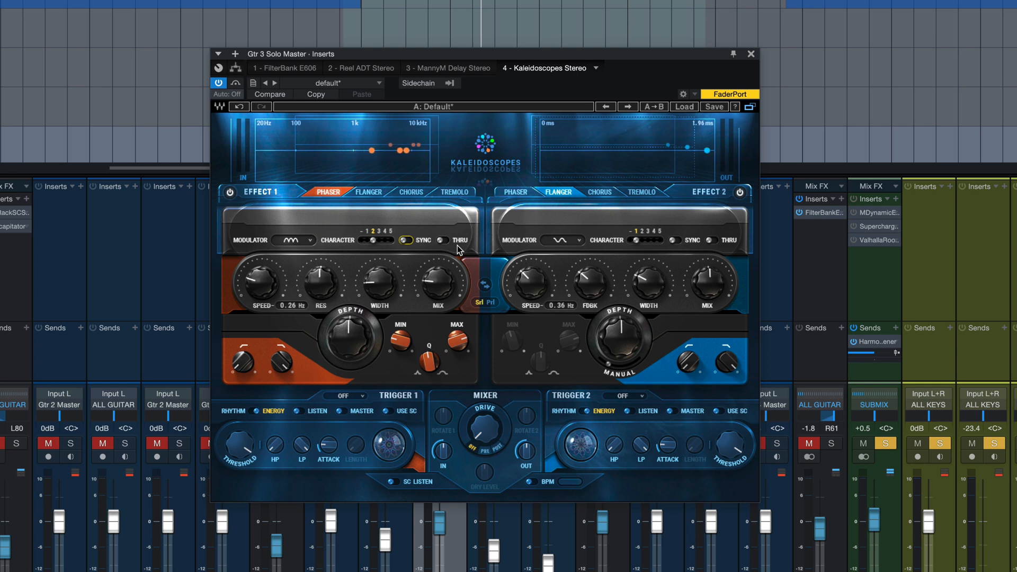
left_click(377, 194)
left_click(420, 194)
left_click(459, 194)
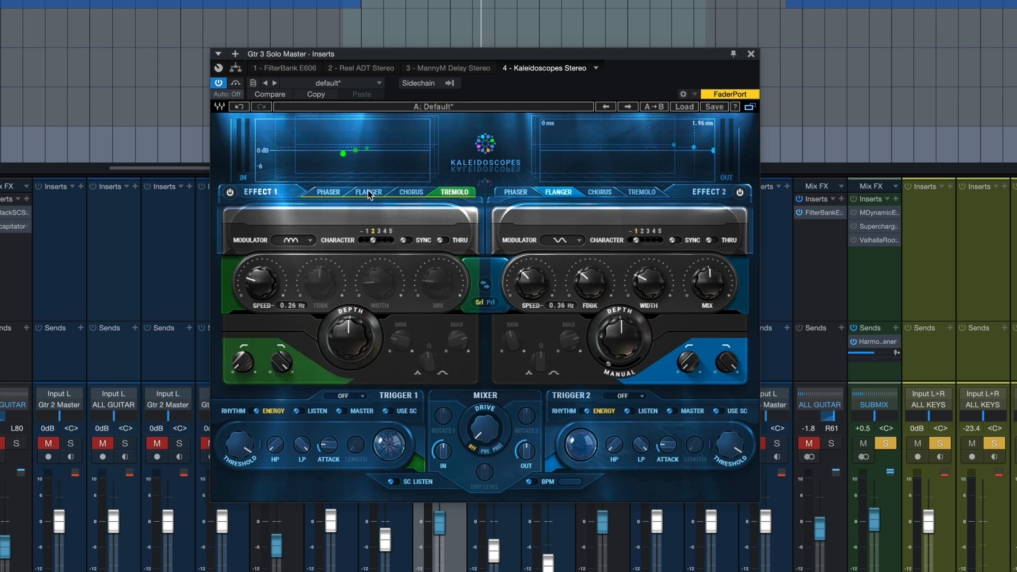
left_click(328, 192)
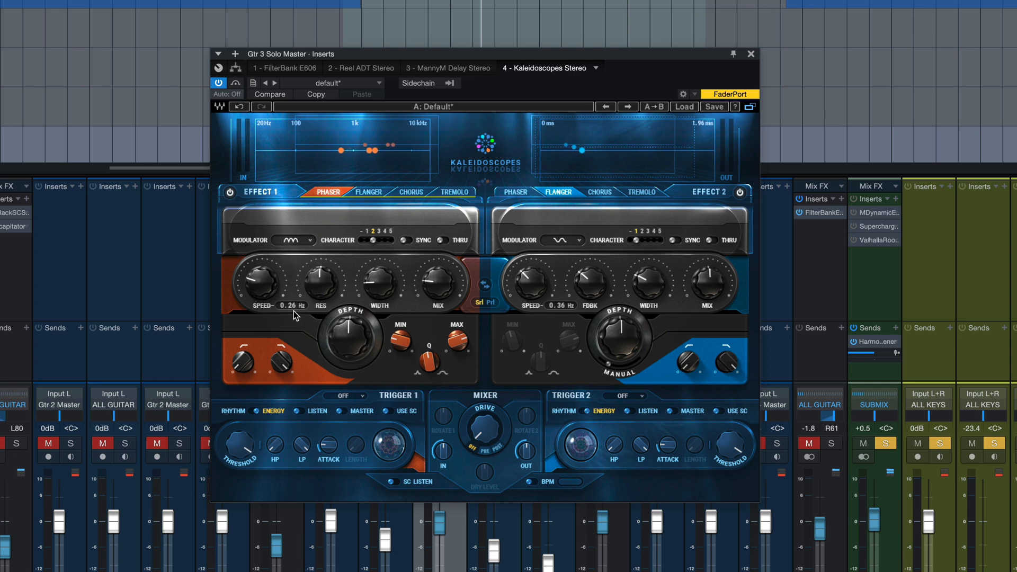
- Enable tempo sync for Effect 1's phaser and set its speed to 1/4
left_click(408, 241)
left_click_drag(260, 287, 260, 261)
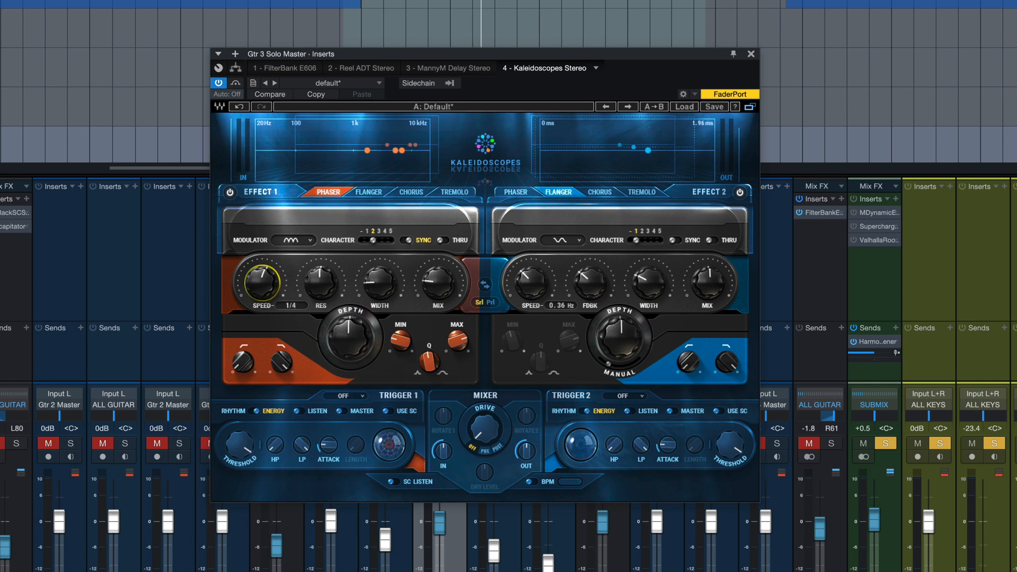
- Try Sidechain as Effect 1's modulator and replace it with Sine
left_click(292, 240)
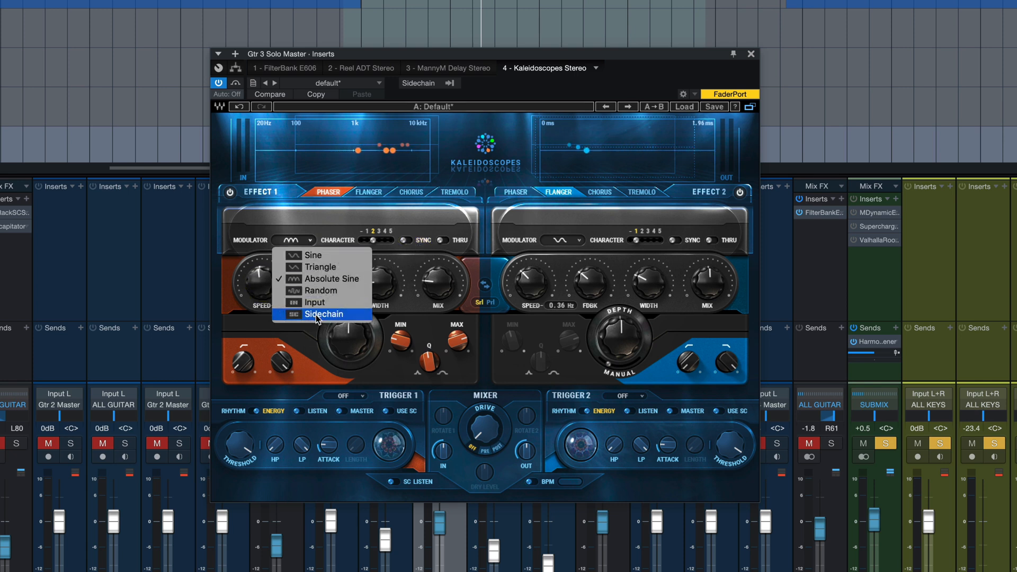
left_click(297, 320)
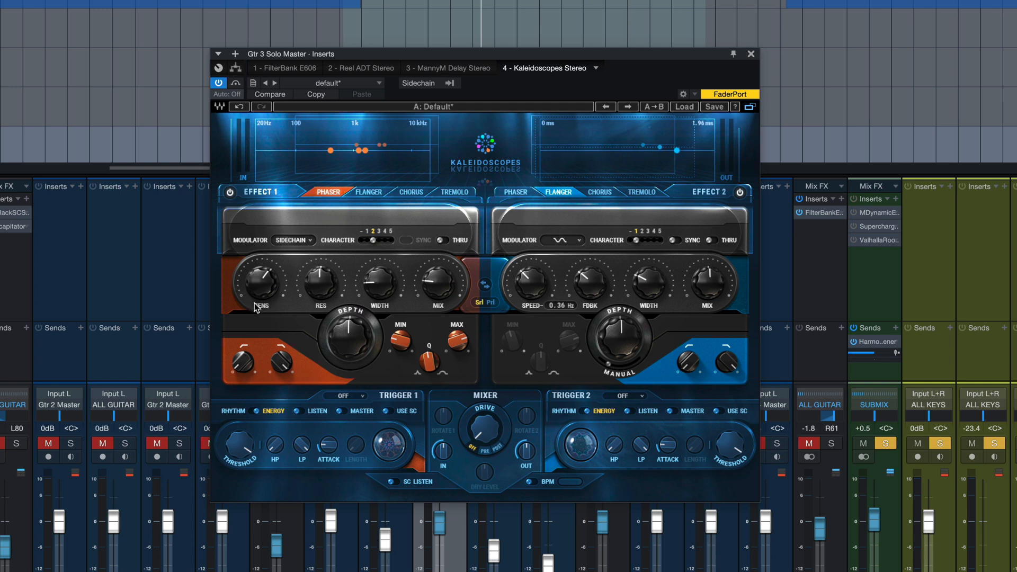
left_click(305, 239)
left_click(307, 256)
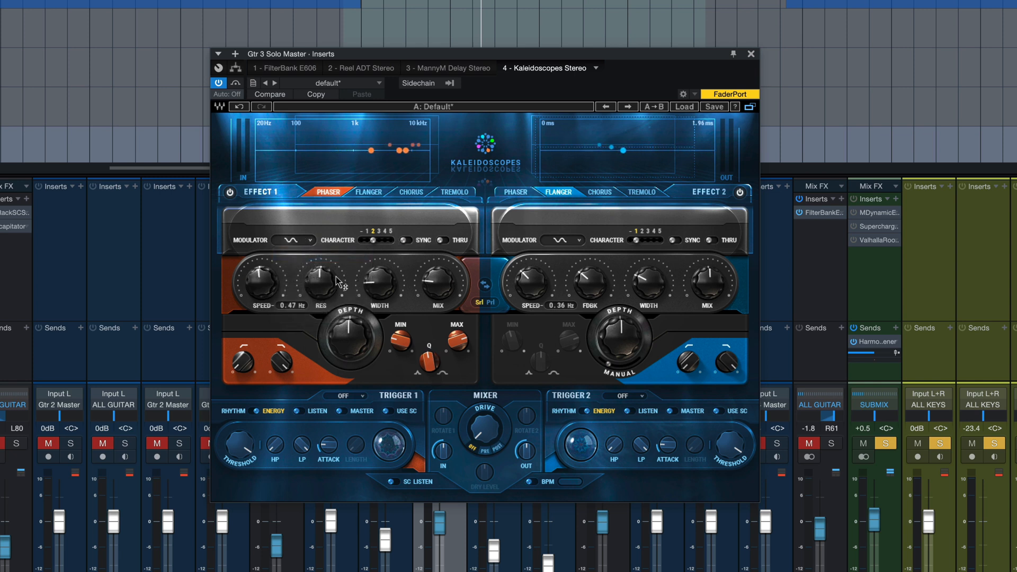
- Lower Effect 1's phaser resonance to about -32.4 and raise it back near centre, and set the Q to 130 %
left_click_drag(339, 281, 339, 315)
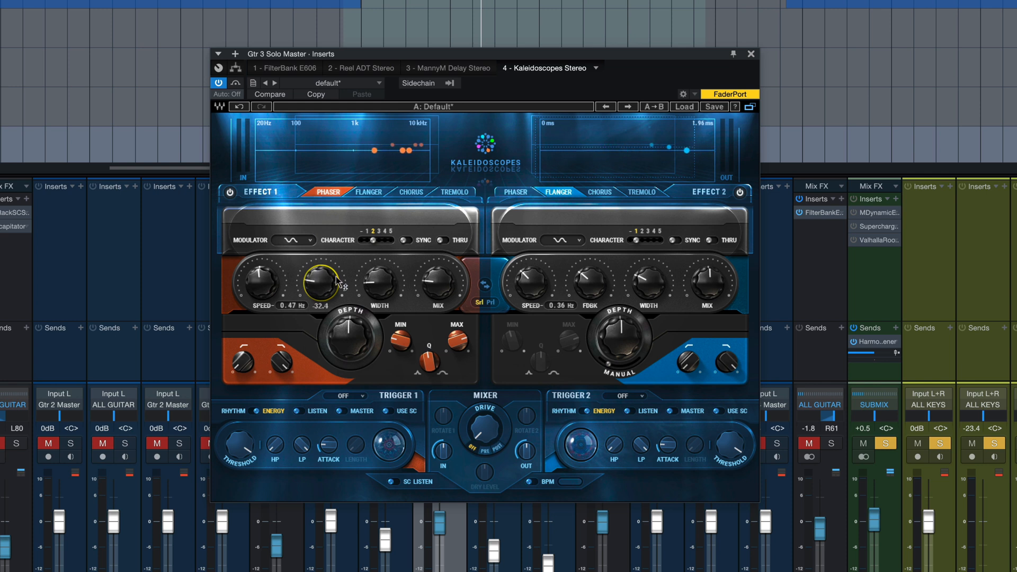
left_click_drag(320, 282, 320, 246)
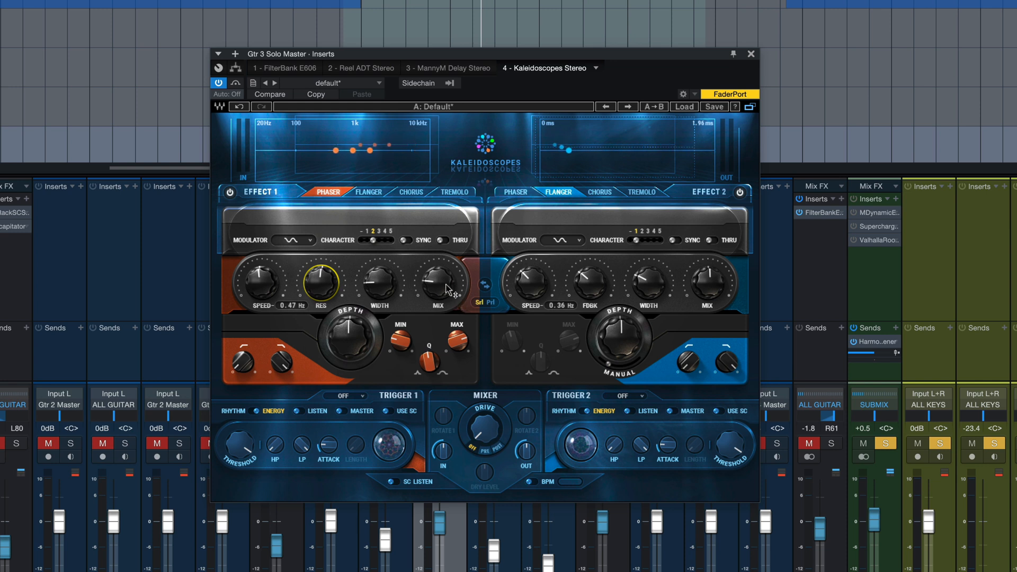
mouse_move(446, 286)
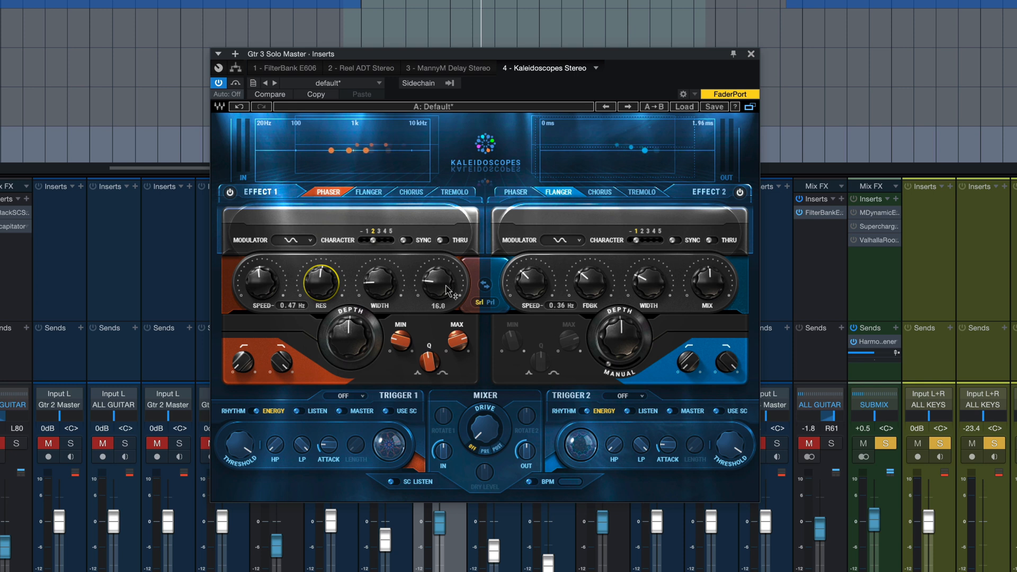
mouse_move(345, 342)
left_click_drag(403, 343, 430, 360)
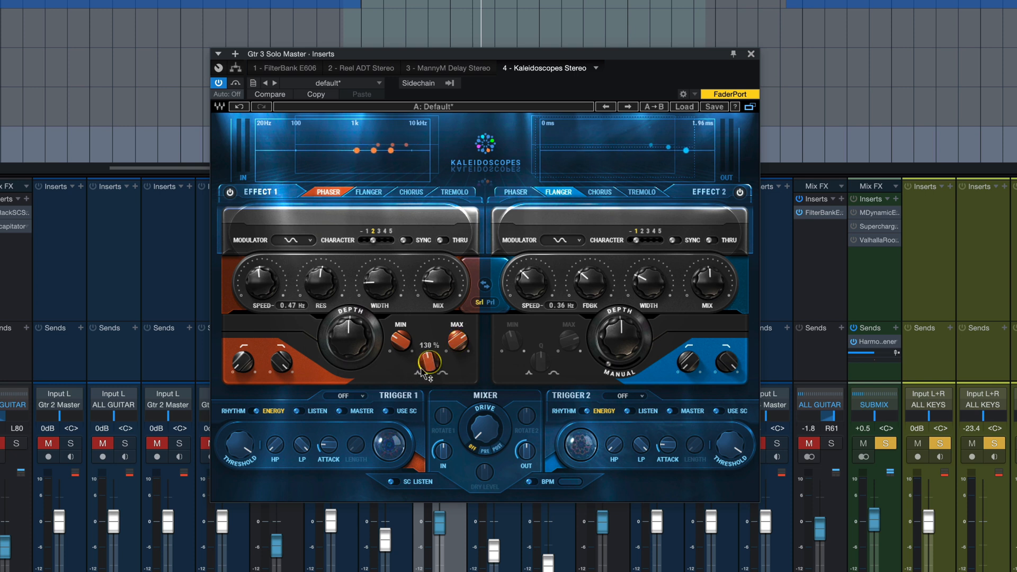
- Switch Effect 1 to Flanger after trying Chorus, and adjust the flanger's Manual control around 23.2
left_click(365, 194)
left_click(411, 195)
left_click(371, 195)
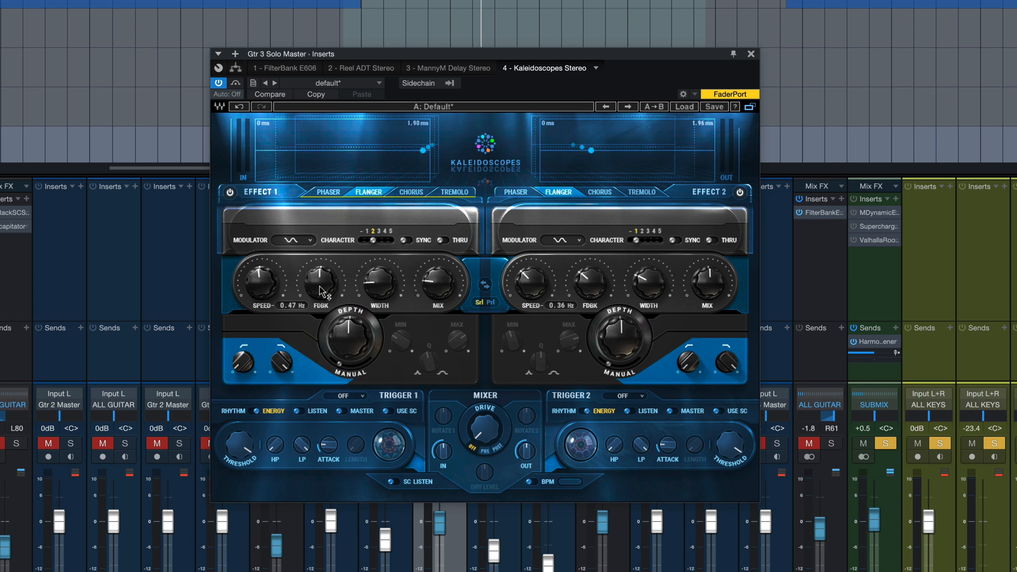
mouse_move(324, 291)
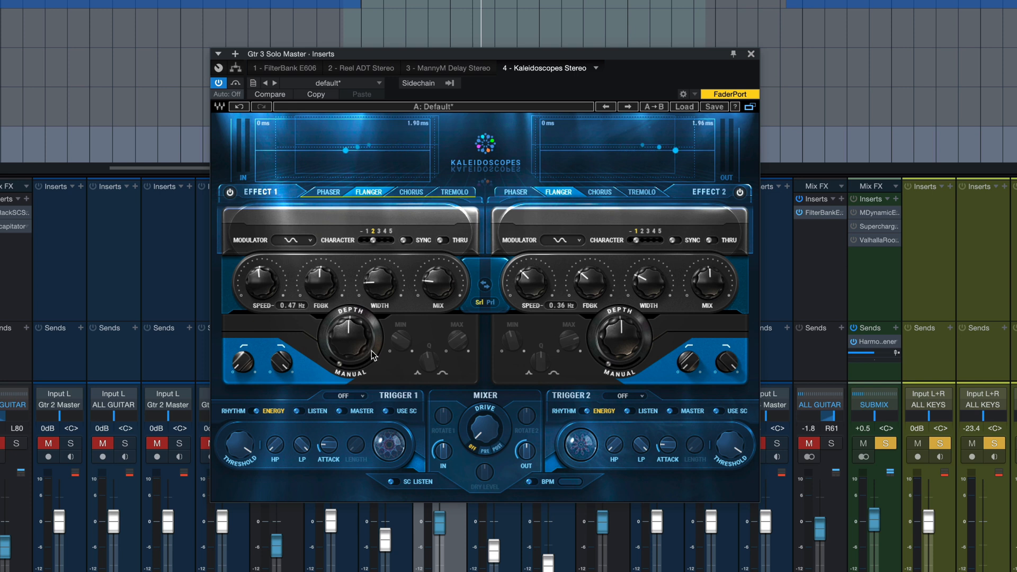
mouse_move(339, 364)
left_mouse_down()
mouse_move(356, 365)
mouse_move(342, 371)
left_mouse_up()
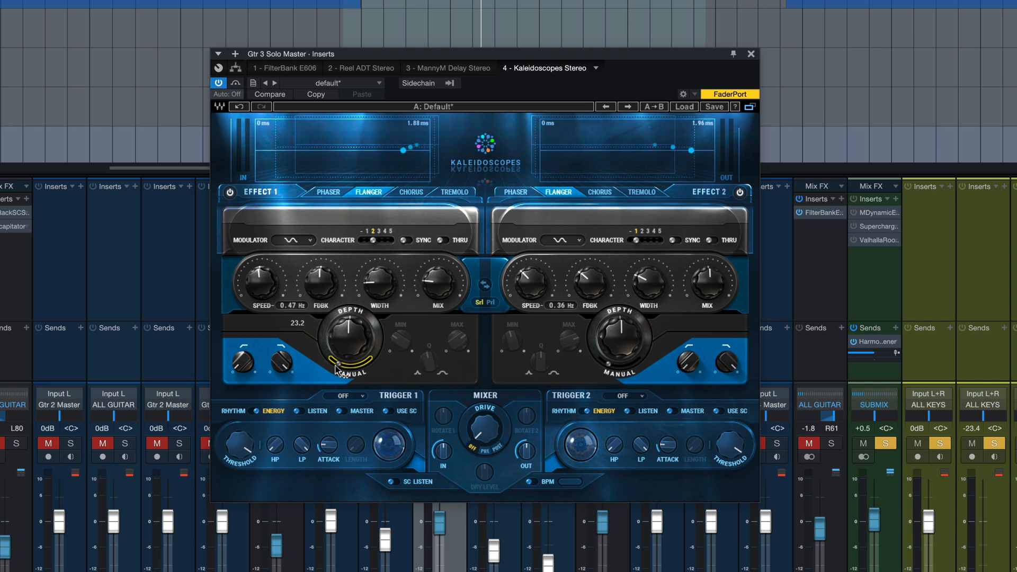
mouse_move(336, 370)
left_mouse_down()
mouse_move(360, 366)
mouse_move(340, 364)
left_mouse_up()
- Try the Tremolo type on Effect 1 and return it to Phaser
left_click(454, 192)
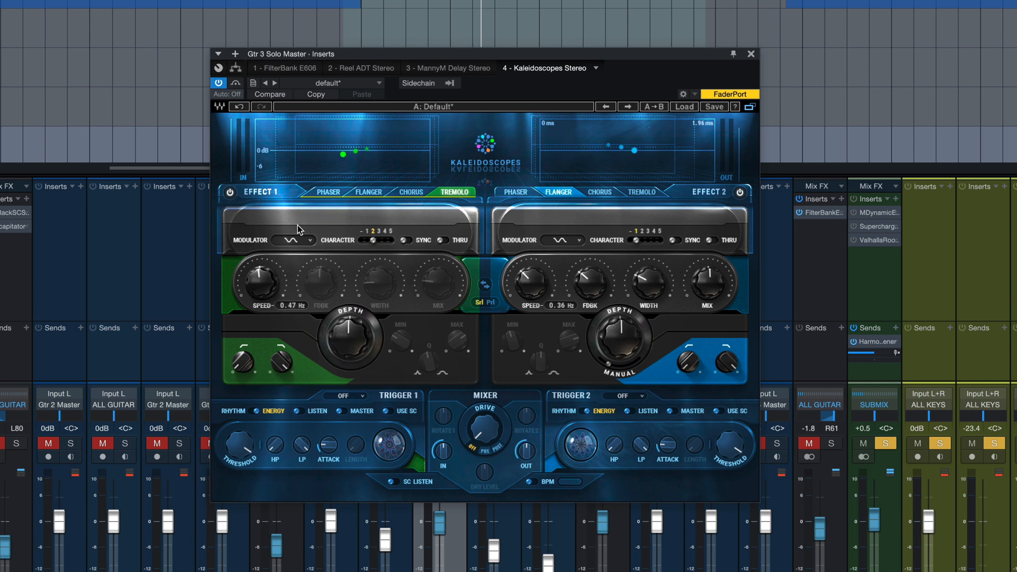
left_click(327, 192)
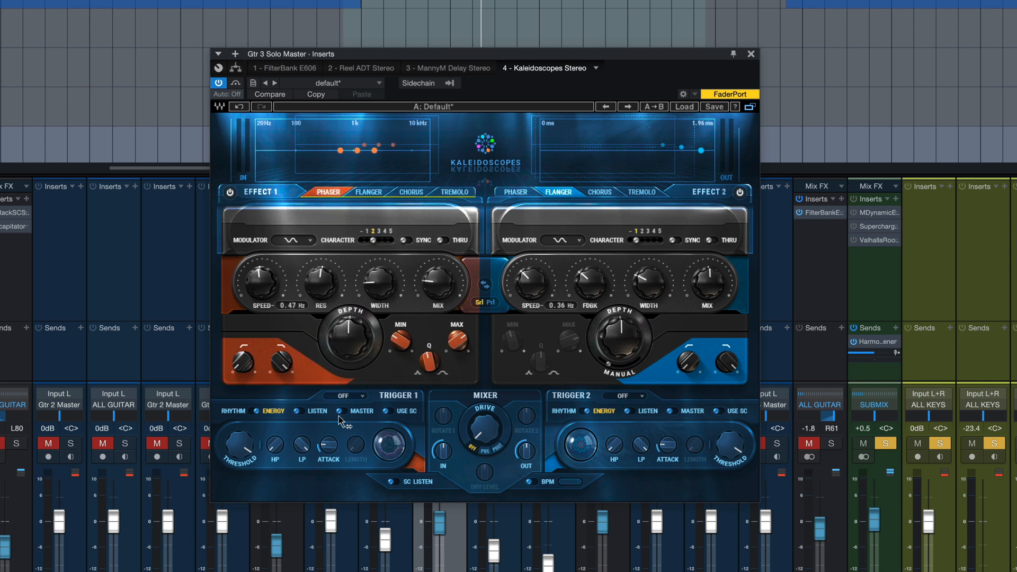
- Look through Trigger 1's modes and set it to ReTrigger
mouse_move(327, 441)
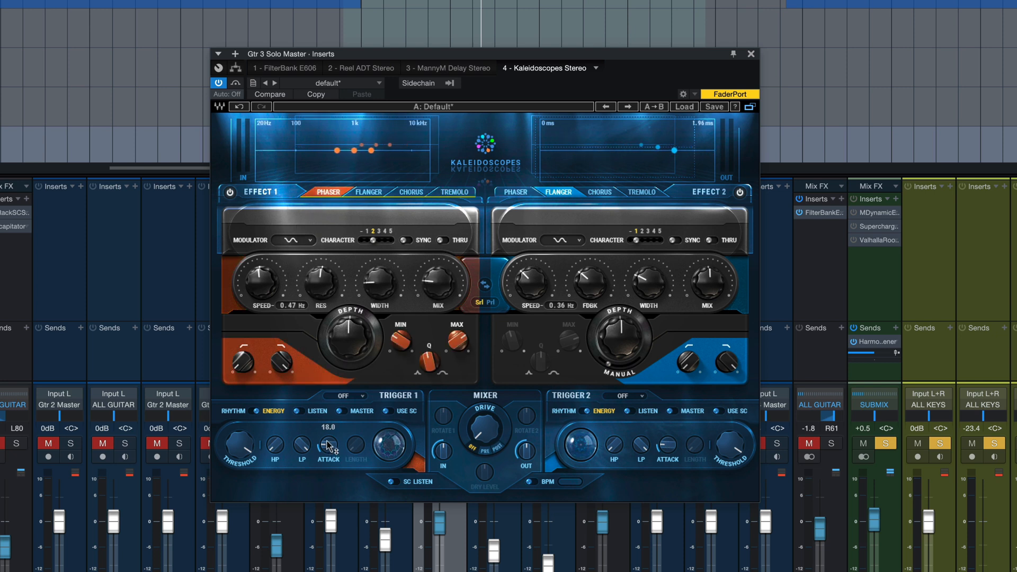
left_click(362, 396)
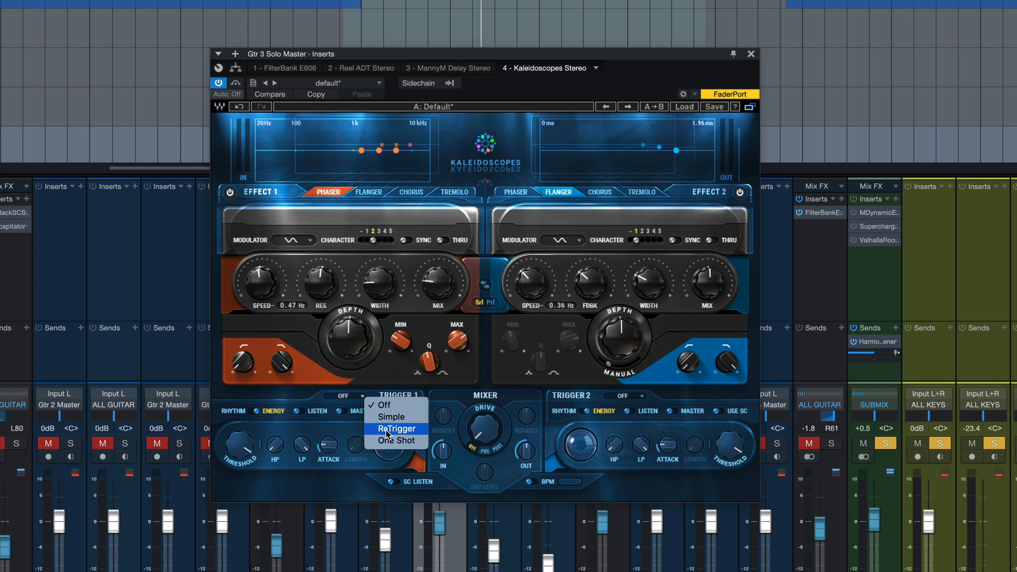
left_click(384, 406)
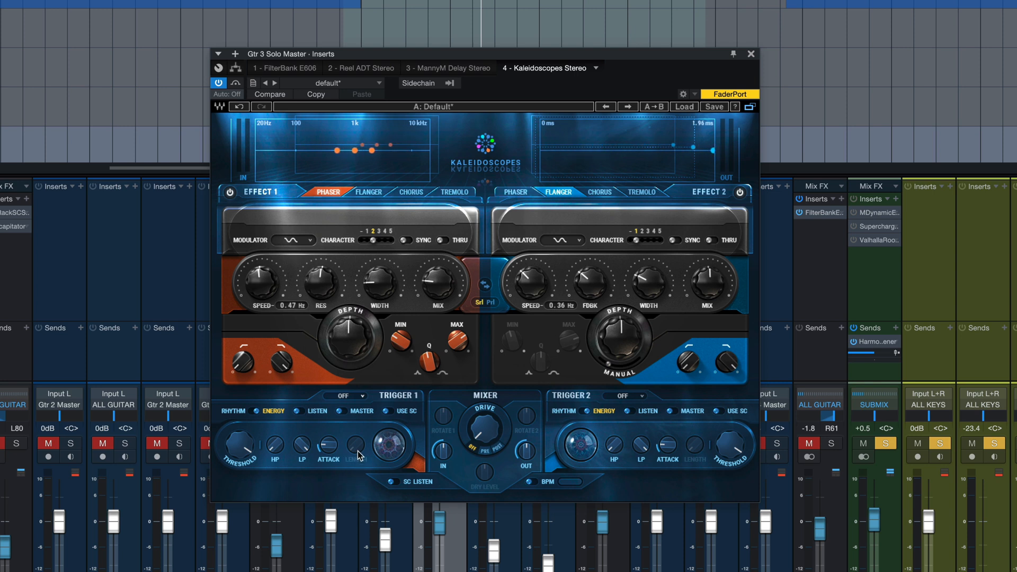
left_click(342, 397)
left_click(343, 398)
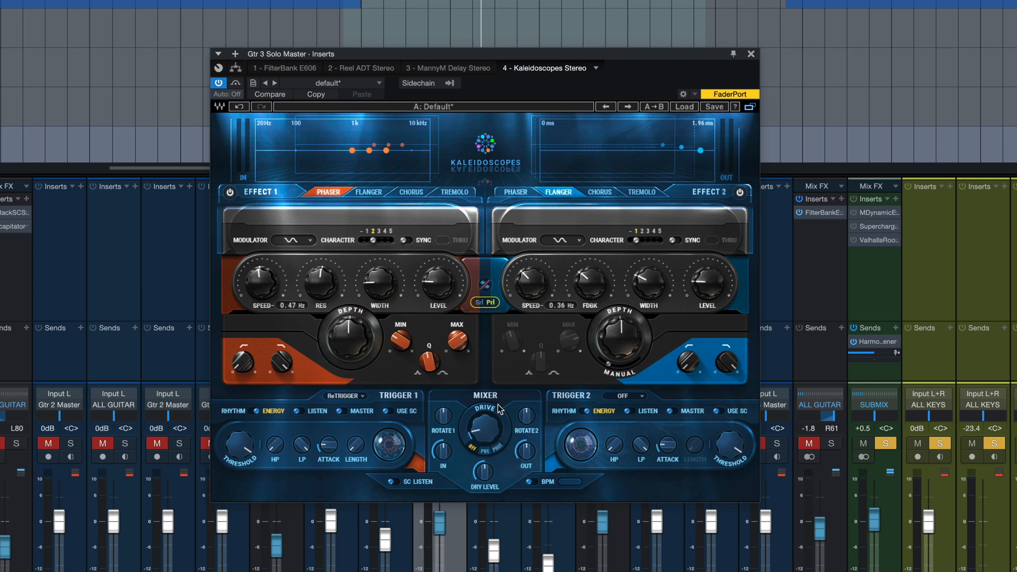
- Route the two effects in parallel with tempo sync on, and switch the manual BPM on and back off
left_click(479, 303)
left_click(531, 482)
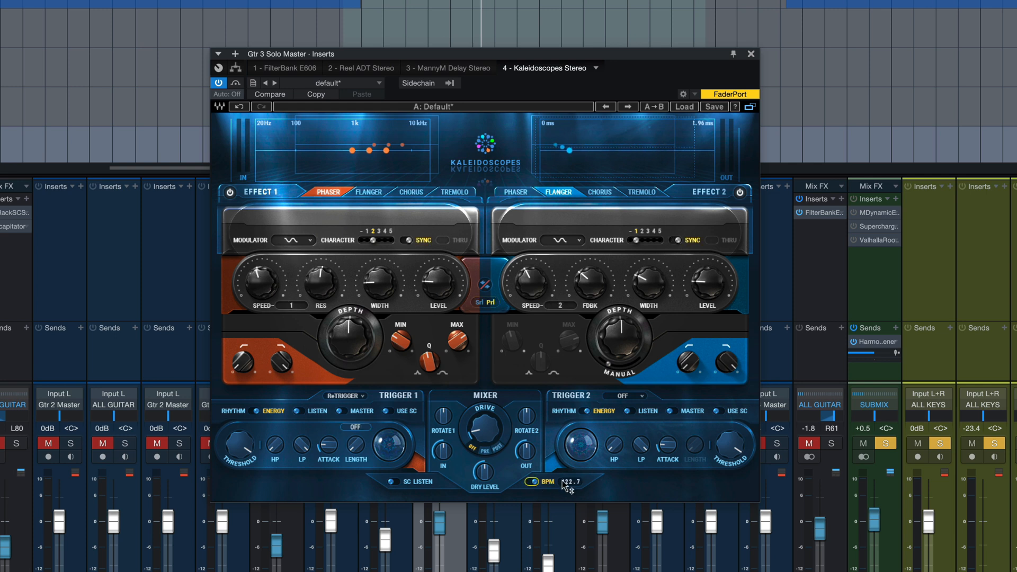
left_click(532, 482)
- Try the mixer's drive before the effects and set it to Post
mouse_move(488, 438)
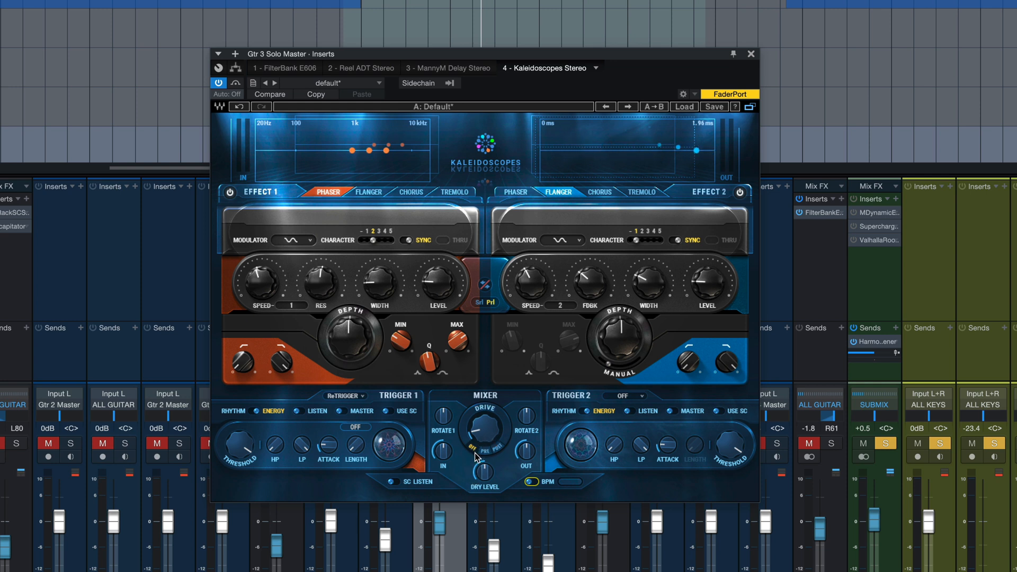
left_click(484, 452)
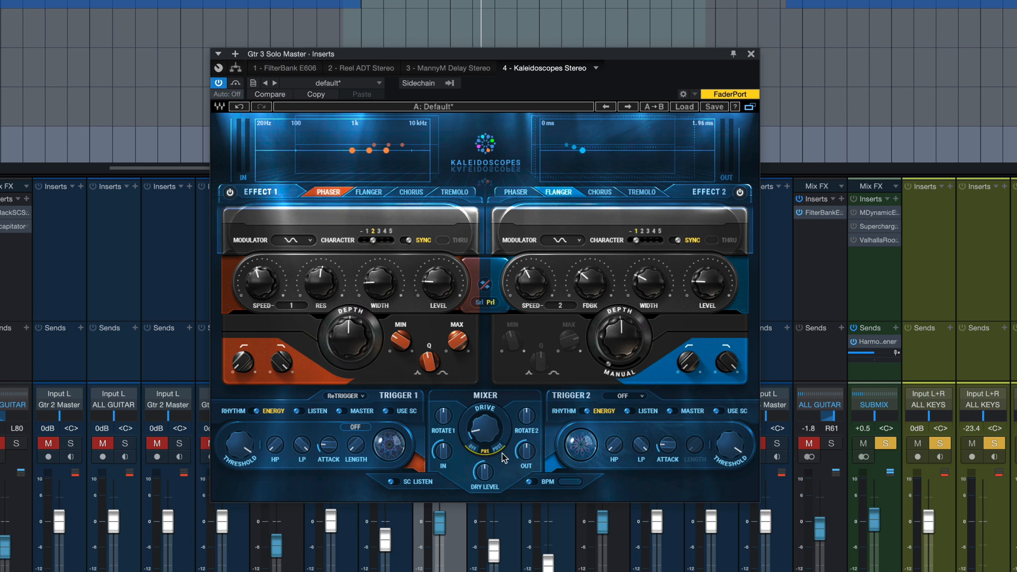
left_click(498, 451)
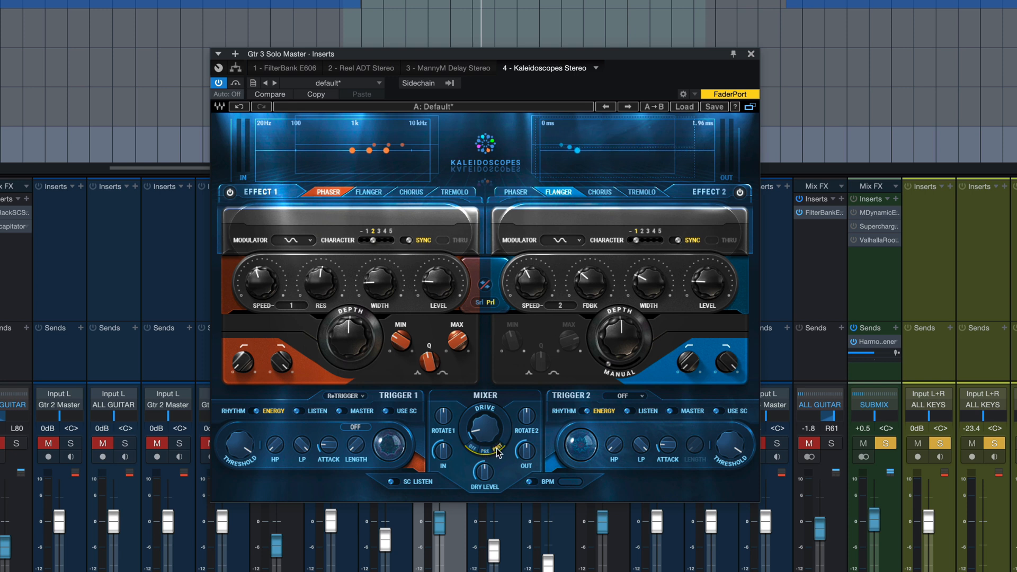
- Return the two effects to serial routing, and swap their processing order and back
mouse_move(486, 481)
left_click(488, 307)
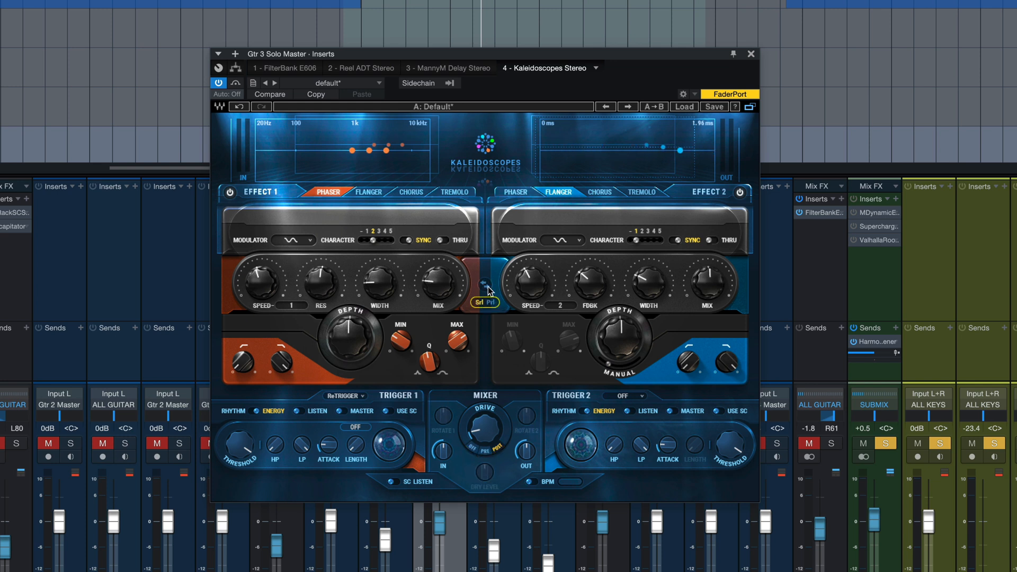
left_click(486, 286)
left_click(486, 286)
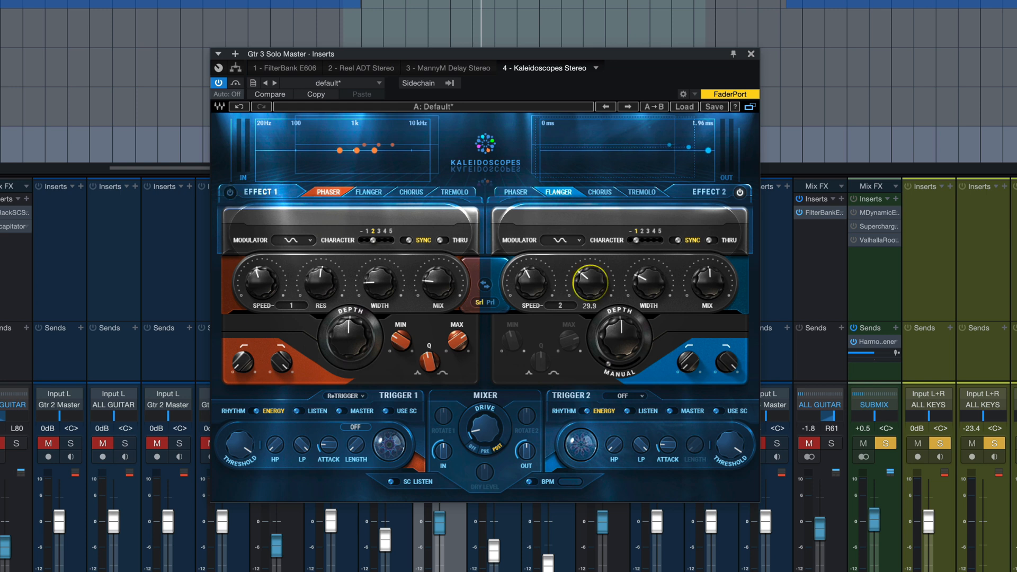
- Raise the feedback of Effect 2's flanger
left_click(593, 291)
mouse_move(593, 291)
left_mouse_down()
mouse_move(592, 276)
mouse_move(592, 294)
left_mouse_up()
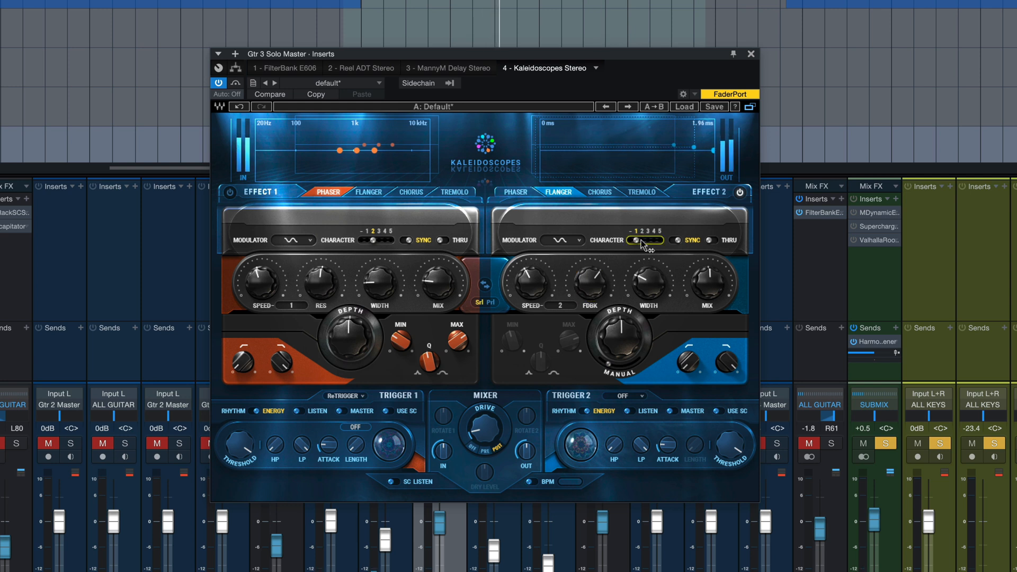
- Try character settings 4 and 5 on Effect 2's flanger during playback and return it to 1
left_click_drag(643, 235, 655, 256)
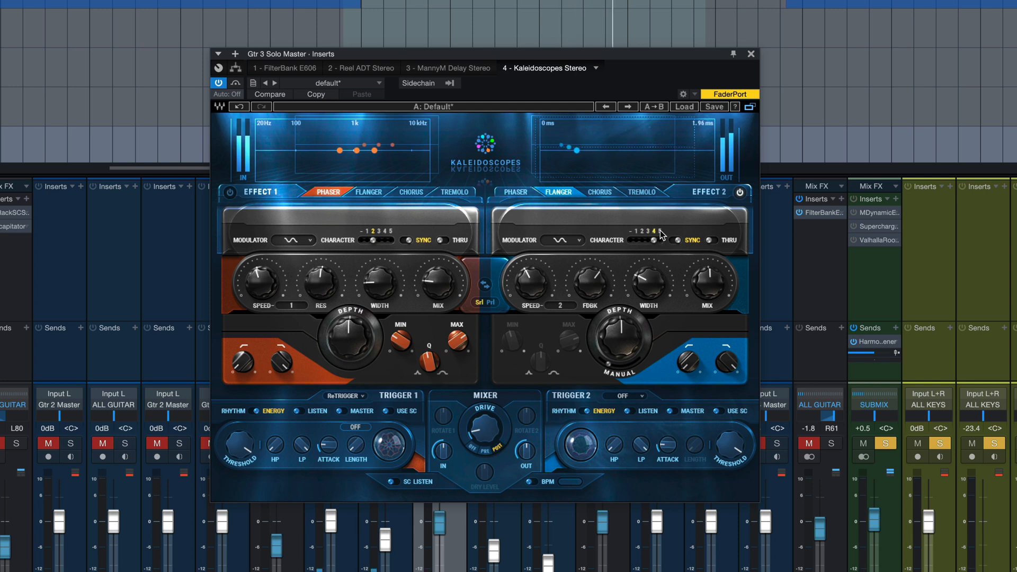
left_click(660, 232)
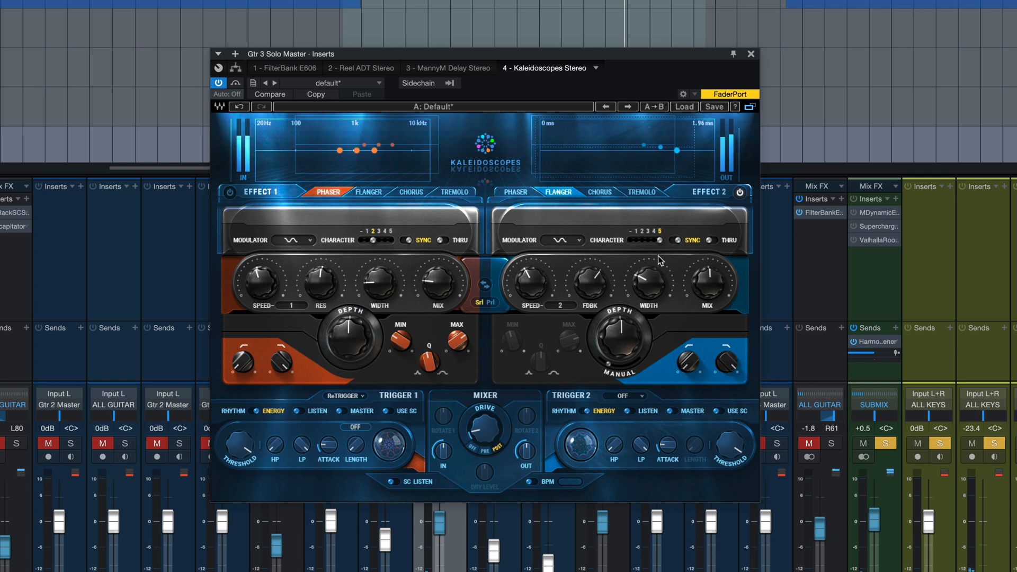
left_click(637, 230)
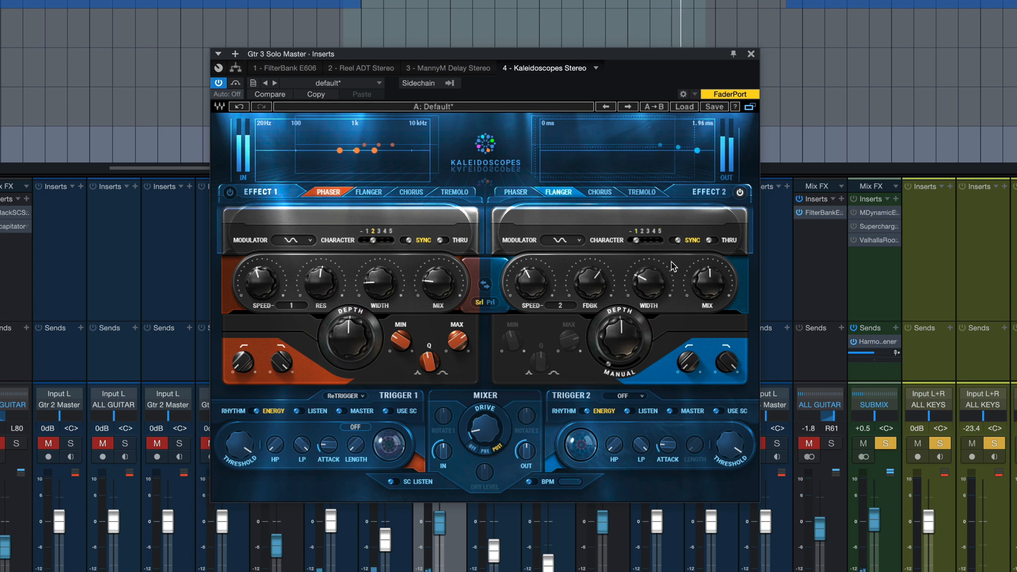
- Adjust Effect 2's flanger during playback: set its manual to 33.2, lower its depth, and set its speed to 1/2d
key("space")
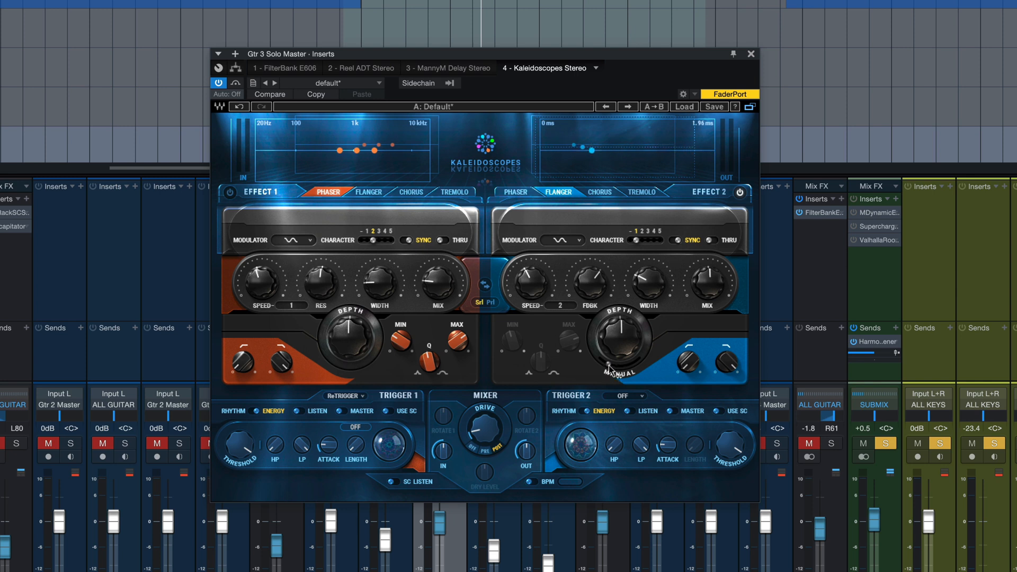
key("space")
left_click_drag(610, 365, 612, 365)
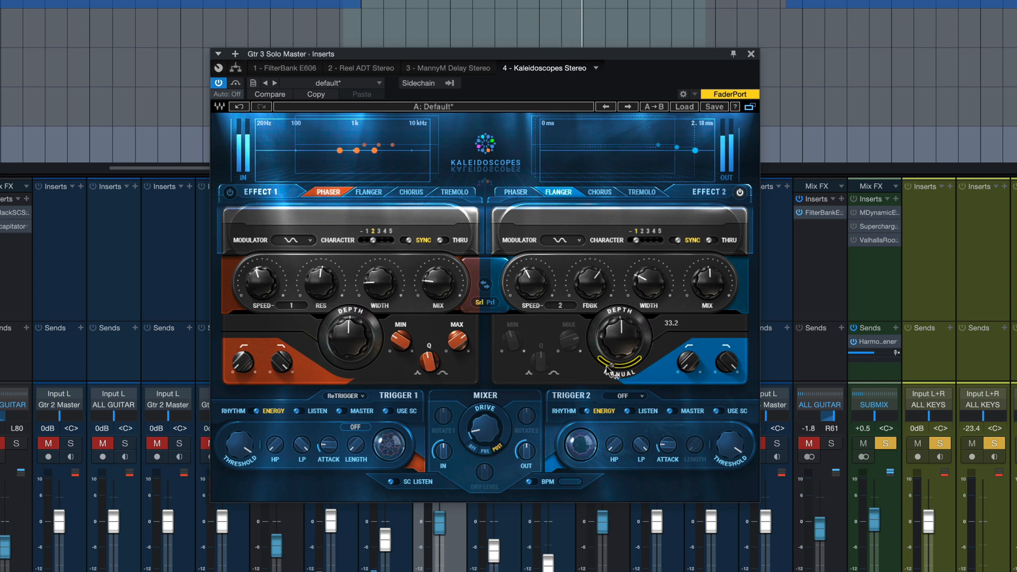
left_click_drag(627, 340, 628, 375)
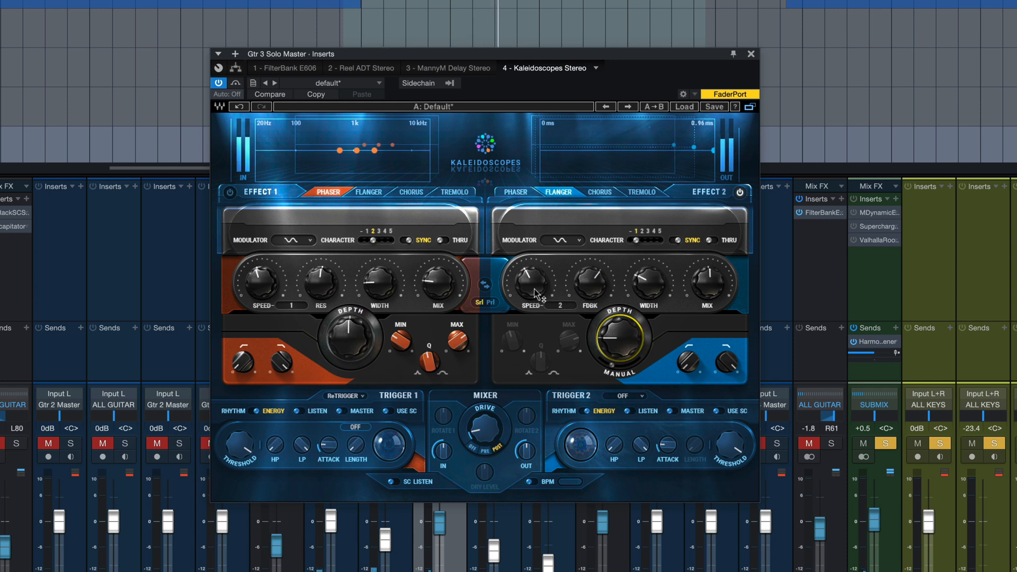
left_click_drag(534, 288, 534, 206)
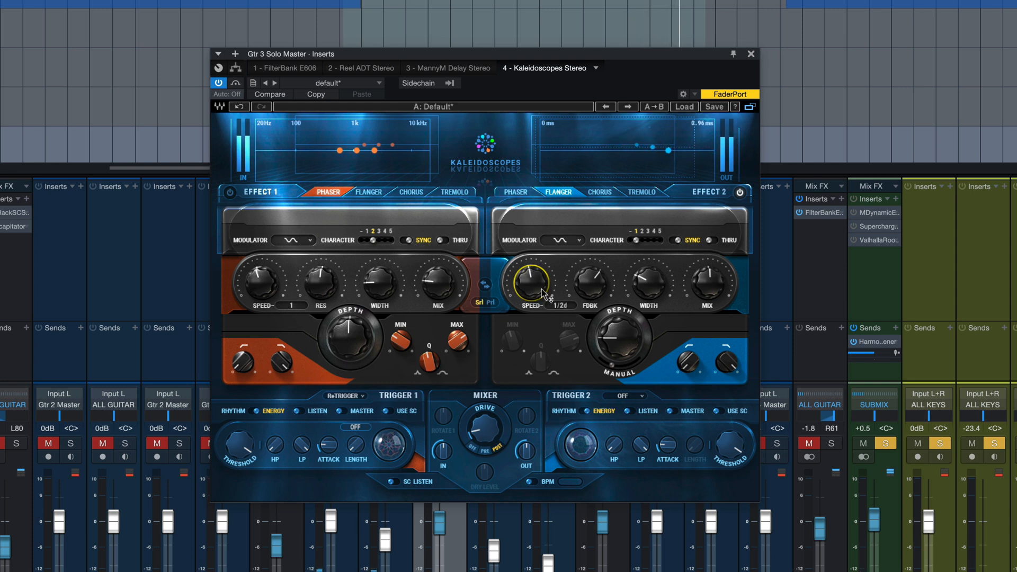
- Change Effect 2 to the chorus, comparing it briefly with the flanger
left_click(595, 194)
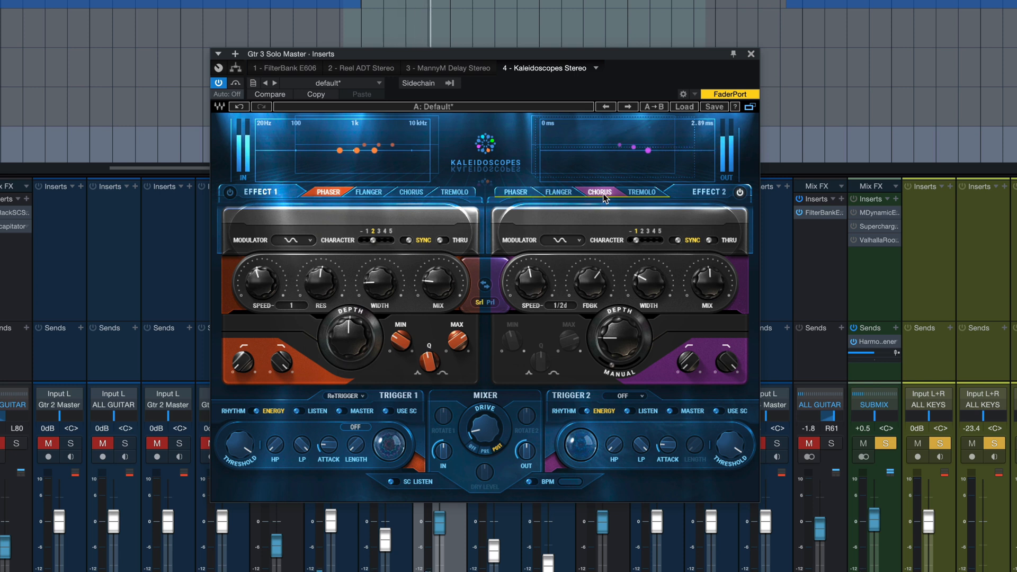
left_click(564, 193)
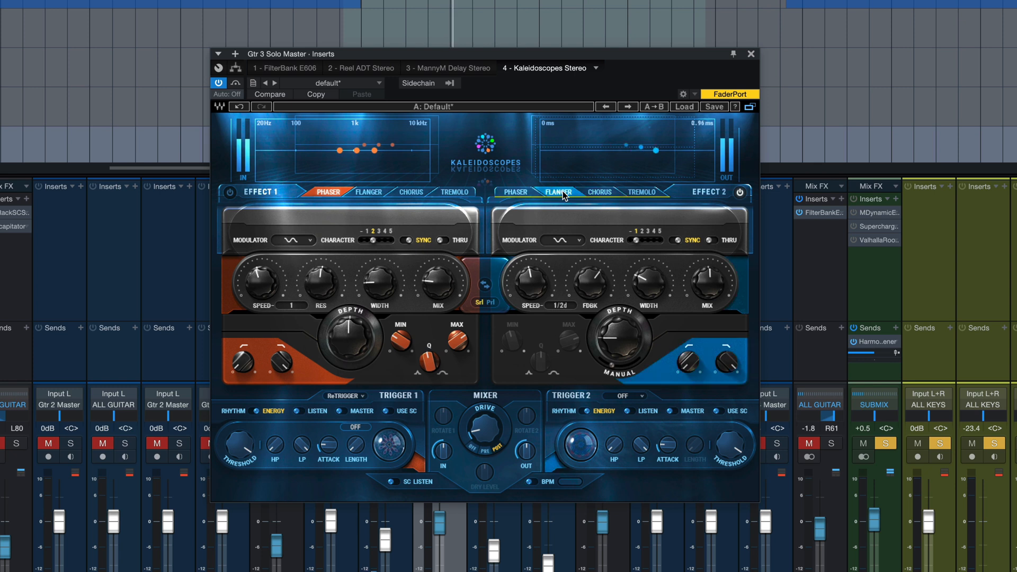
left_click(601, 194)
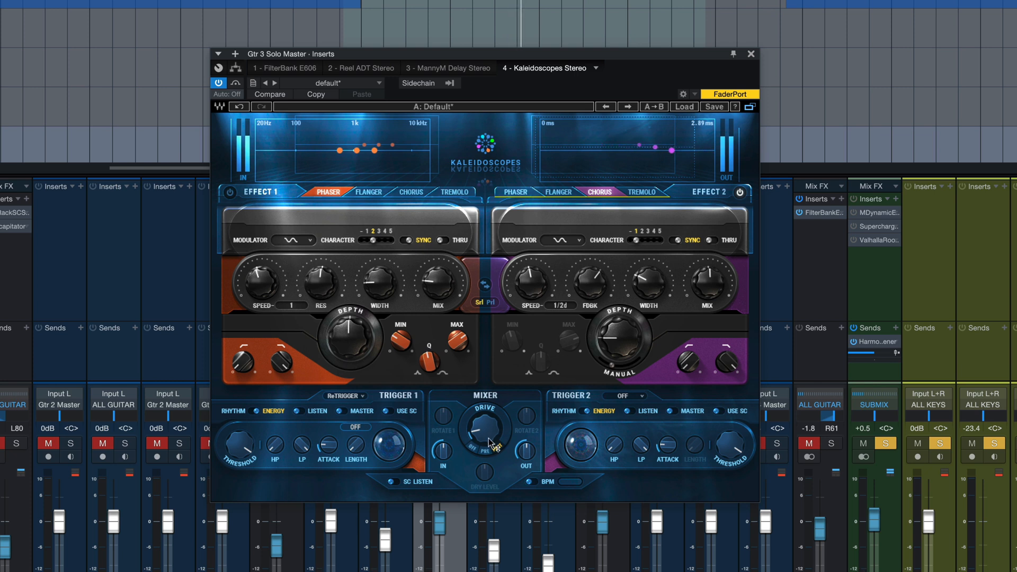
- Raise the mixer's drive to 83.3 and compare the sound with the plug-in bypassed
mouse_move(489, 435)
mouse_move(488, 439)
left_mouse_down()
mouse_move(488, 372)
mouse_move(482, 442)
left_mouse_up()
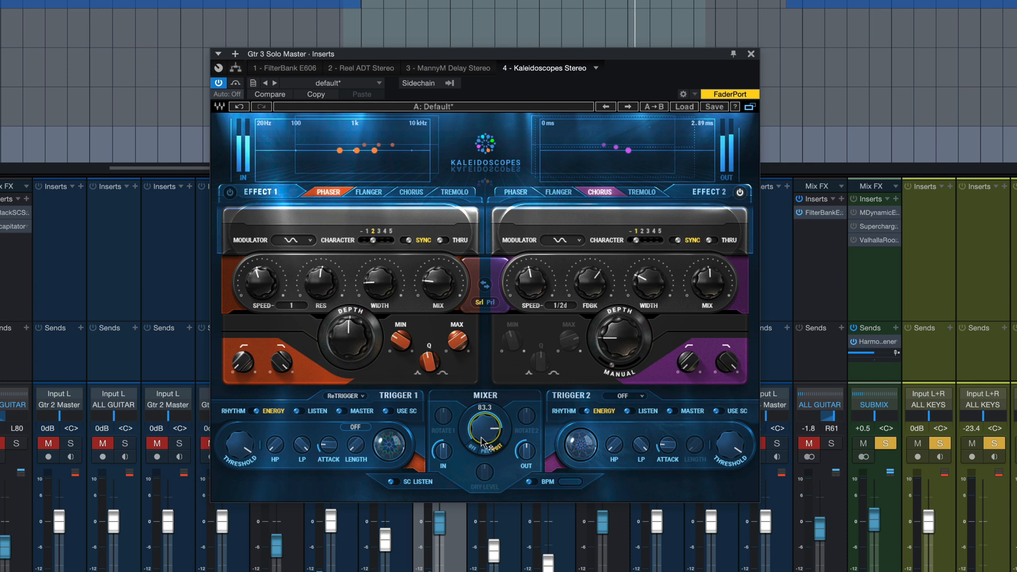
left_click(236, 84)
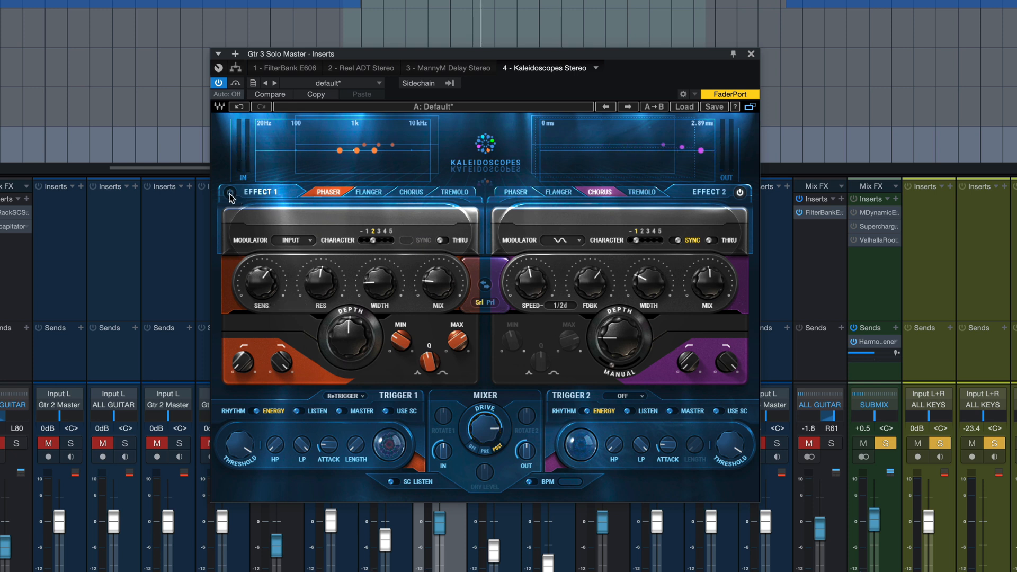
- Turn on Effect 1's phaser and shape it with a mix of about 49, a depth of 68.3 and adjusted min and max range
left_click(230, 193)
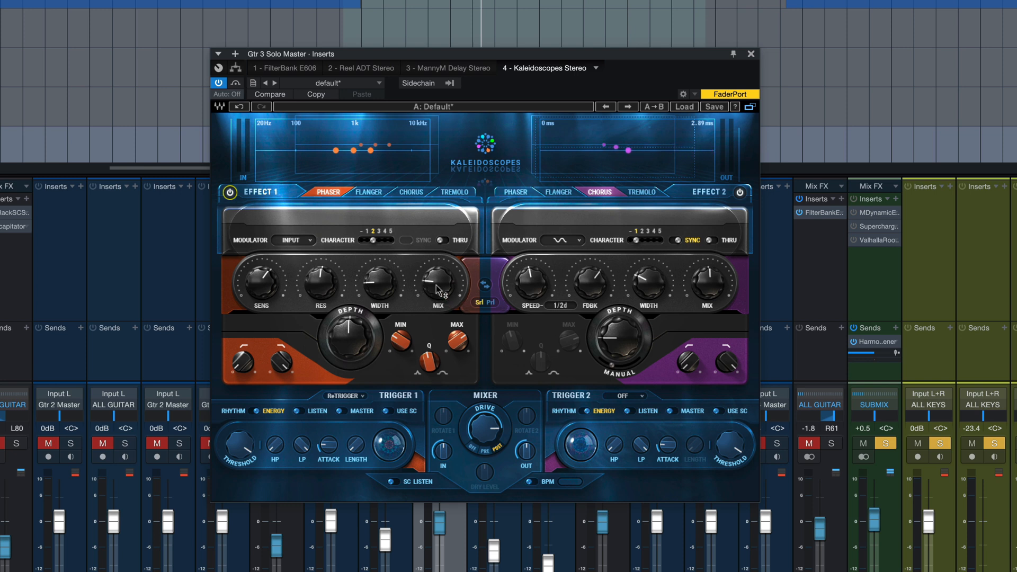
left_click_drag(436, 293, 437, 272)
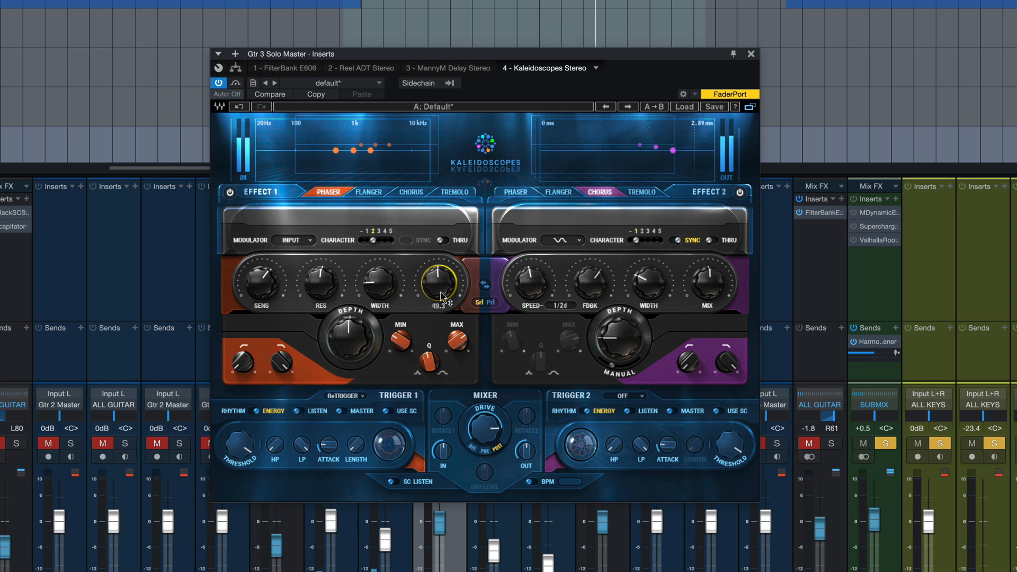
mouse_move(348, 357)
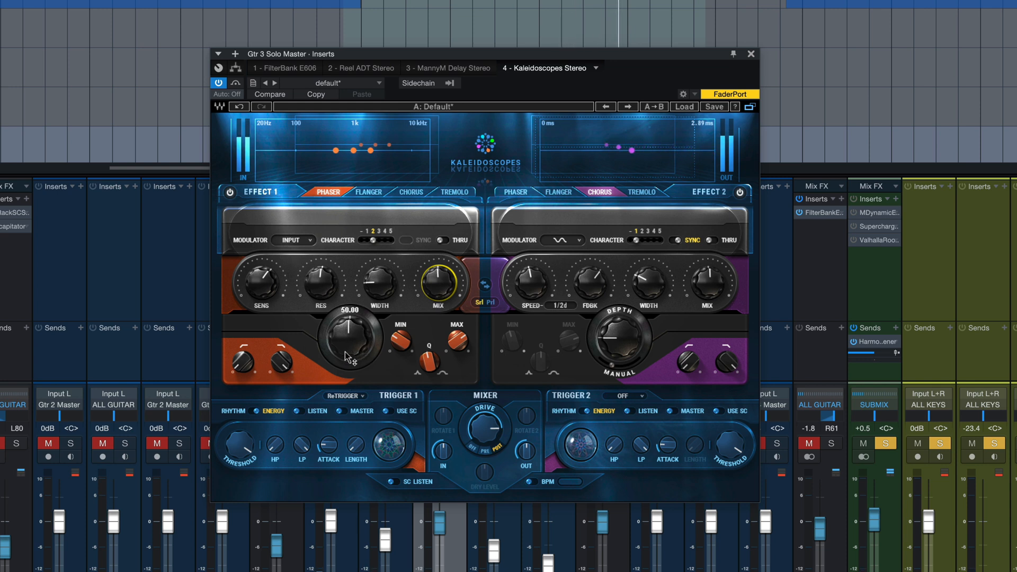
left_click_drag(347, 357, 347, 345)
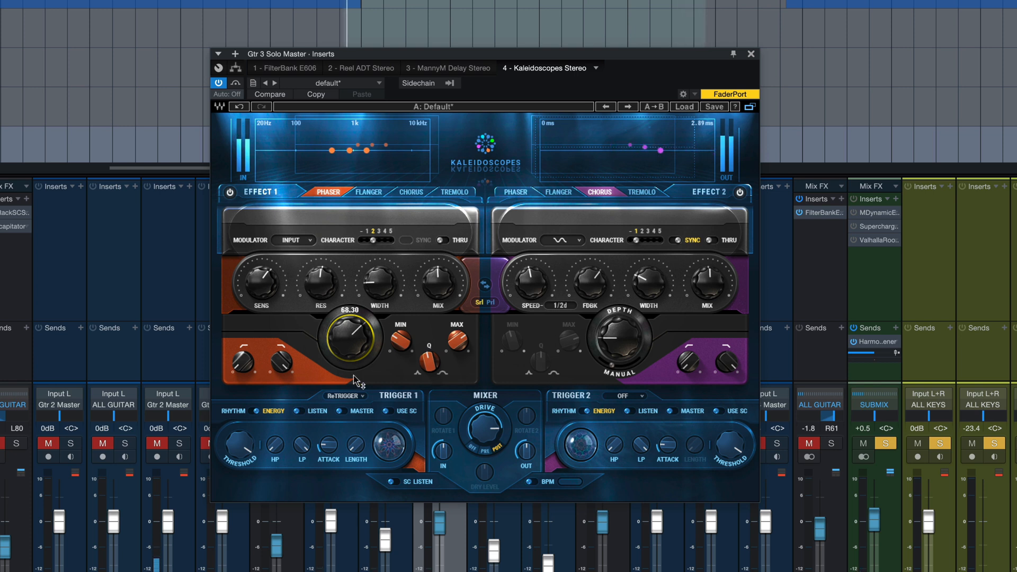
left_click_drag(401, 341, 457, 350)
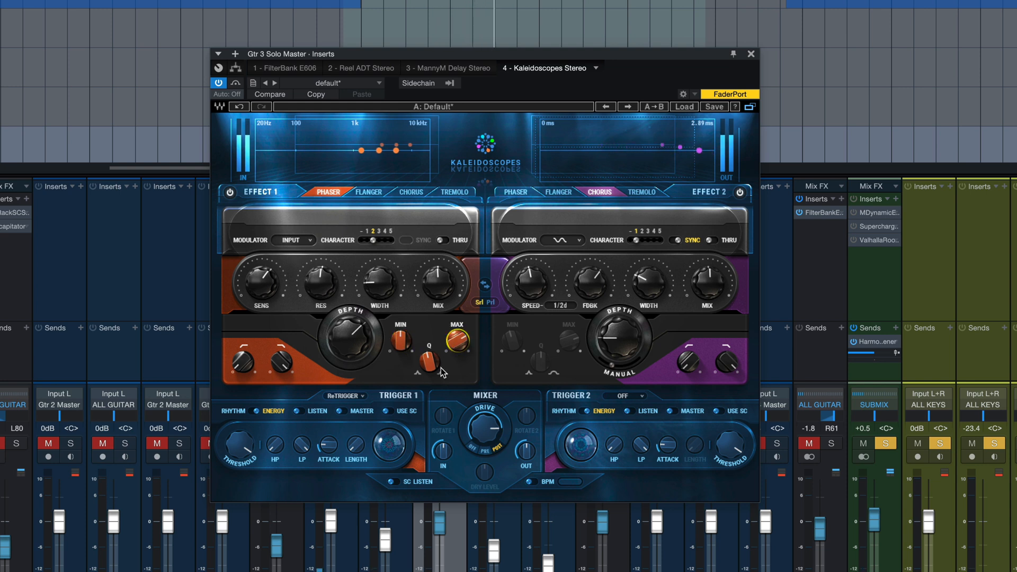
- Route the two effects in parallel, lower the dry level, and rotate Effect 1 and Effect 2 in opposite directions
left_click(489, 304)
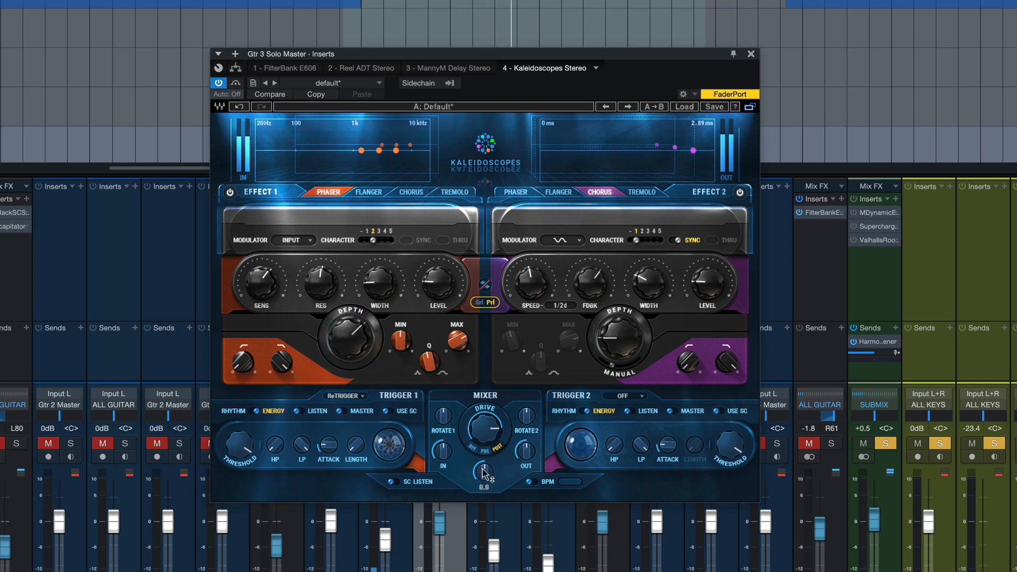
left_click_drag(484, 473, 488, 506)
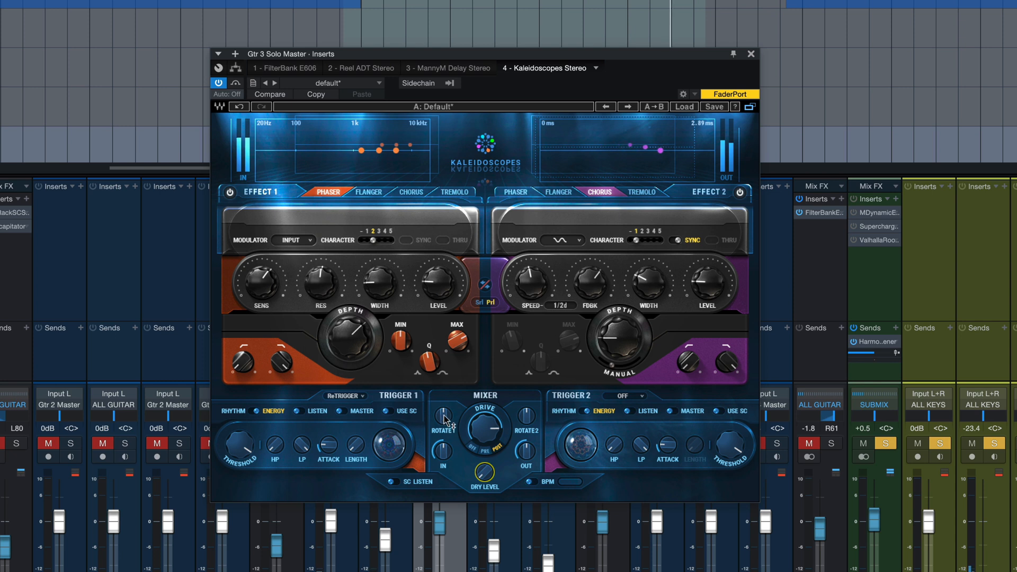
left_click_drag(446, 417, 445, 444)
left_click_drag(527, 420, 528, 393)
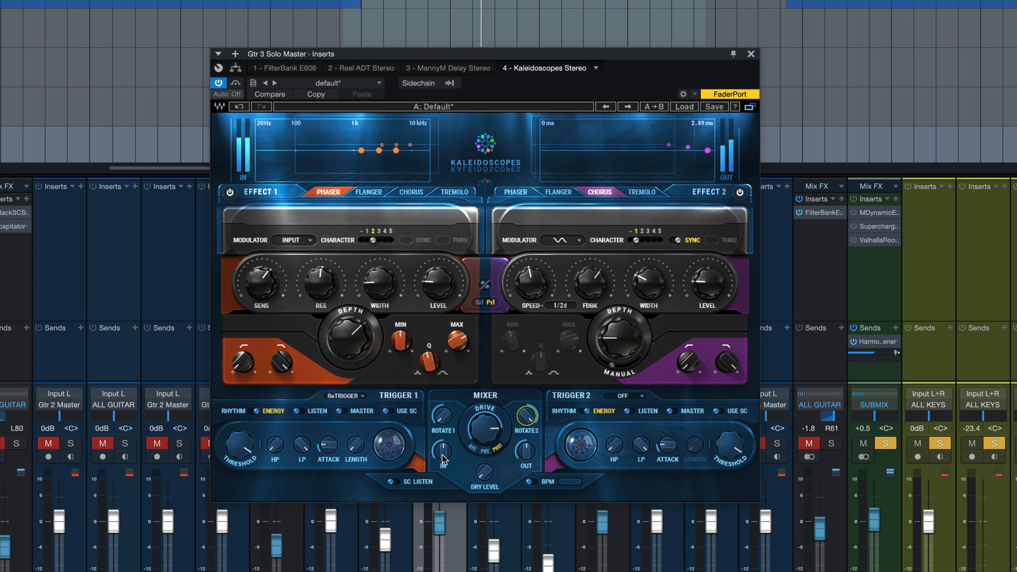
- Balance the parallel mix with Effect 1's level at -4.1, Effect 2's at -3.6 and an adjusted dry level, and compare with bypass
left_click_drag(438, 282, 438, 271)
left_click_drag(709, 288, 709, 266)
left_click_drag(433, 291, 436, 286)
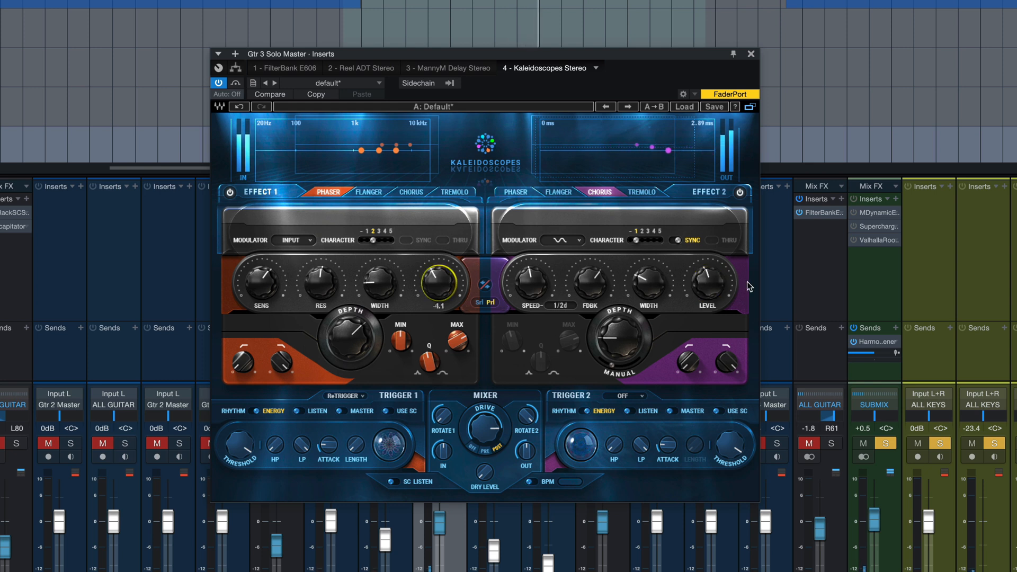
left_click_drag(718, 286, 718, 290)
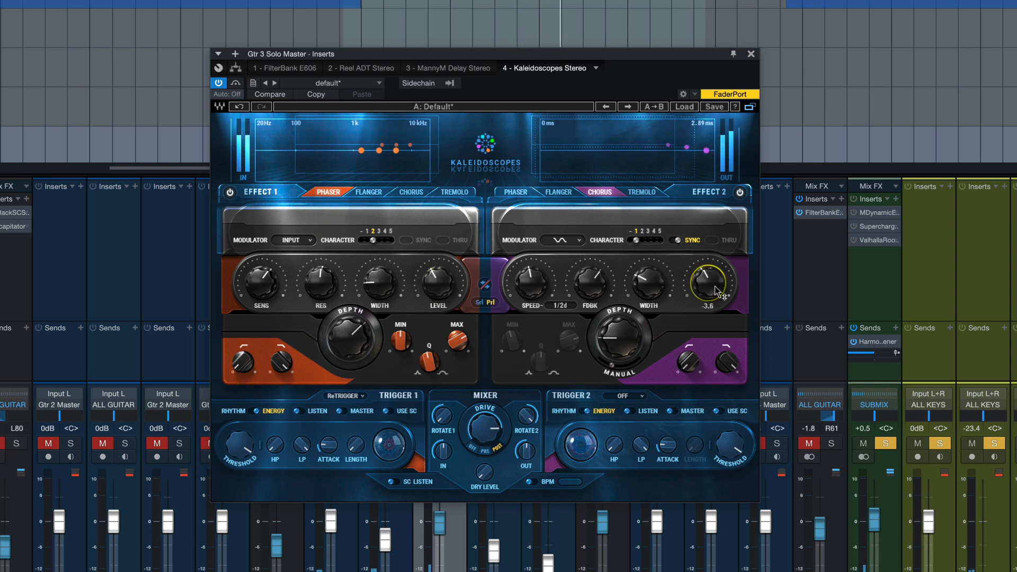
left_click(485, 472)
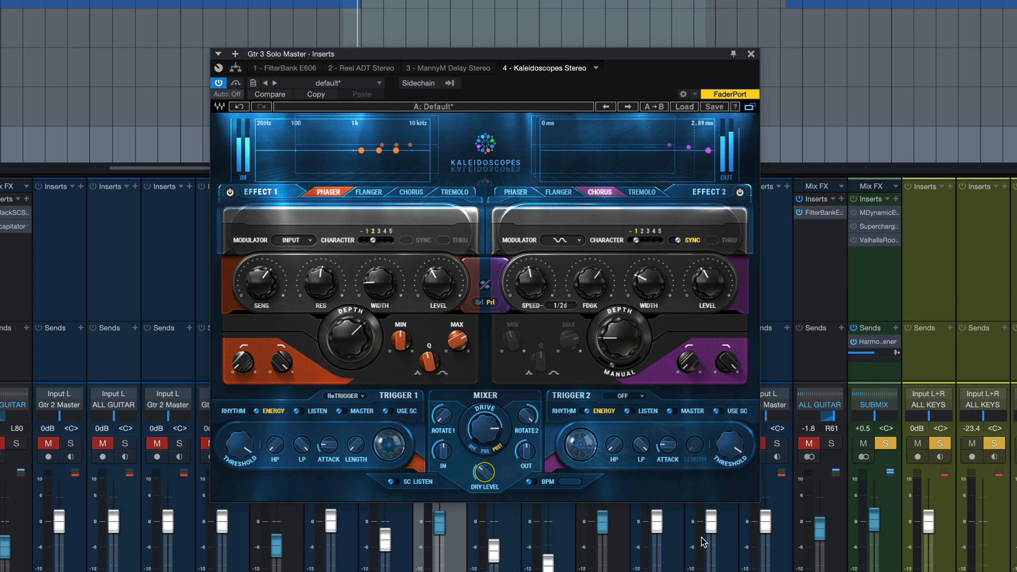
left_click(235, 84)
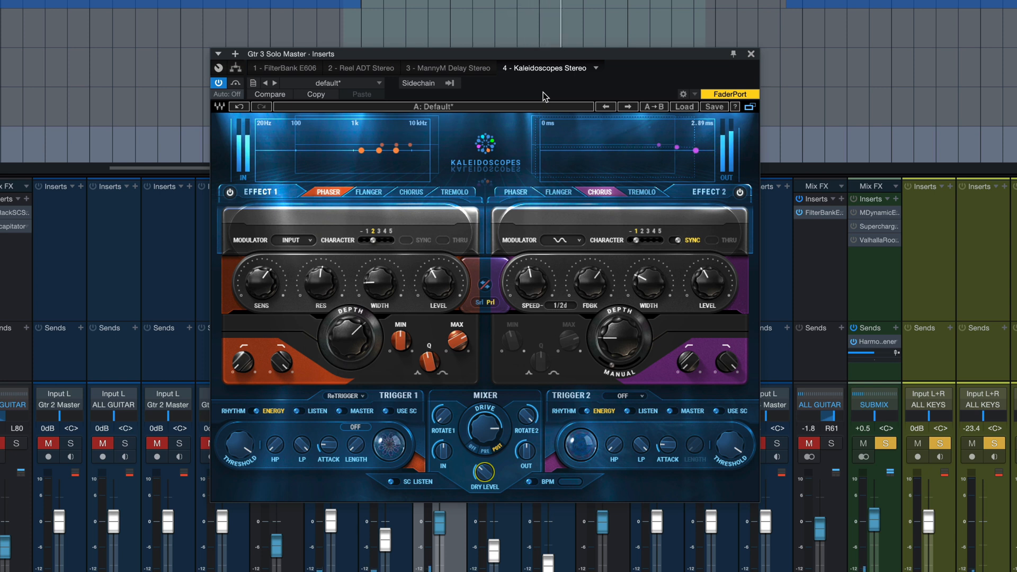
- Audition the factory preset Joao Flange and the following preset, Magnatone 4 Lyfe
left_click(684, 106)
mouse_move(712, 187)
mouse_move(844, 214)
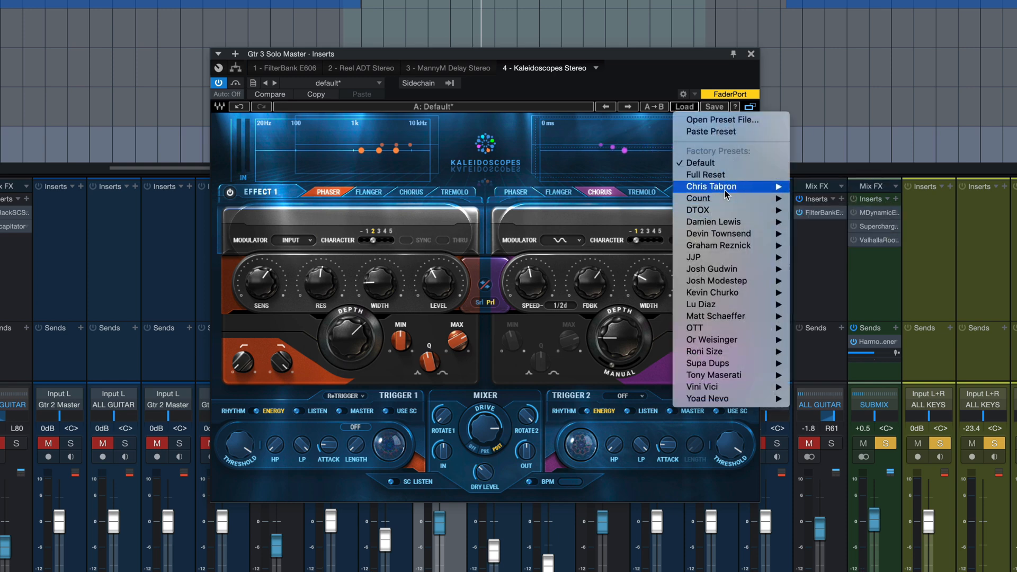
left_click(917, 211)
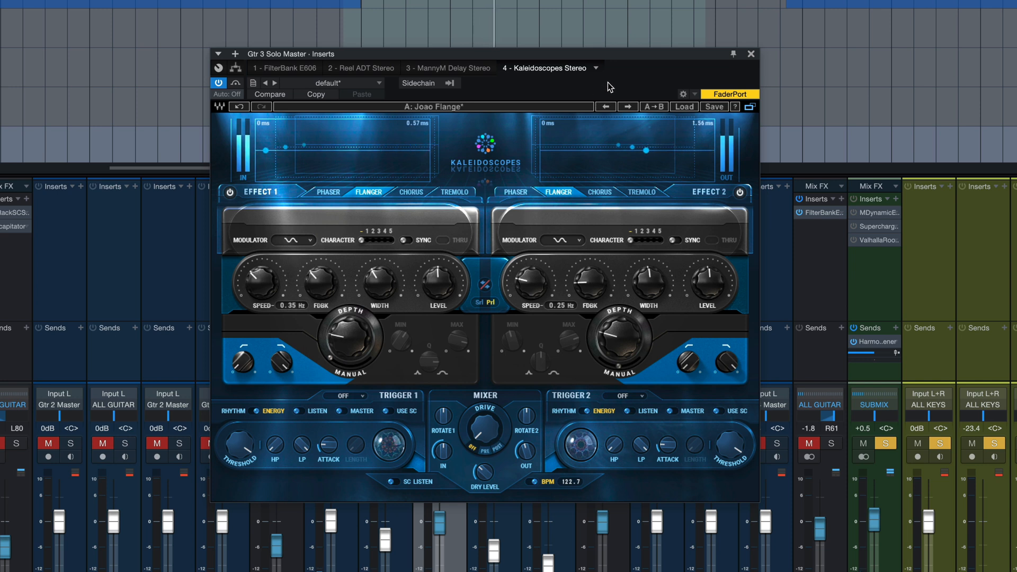
left_click(628, 107)
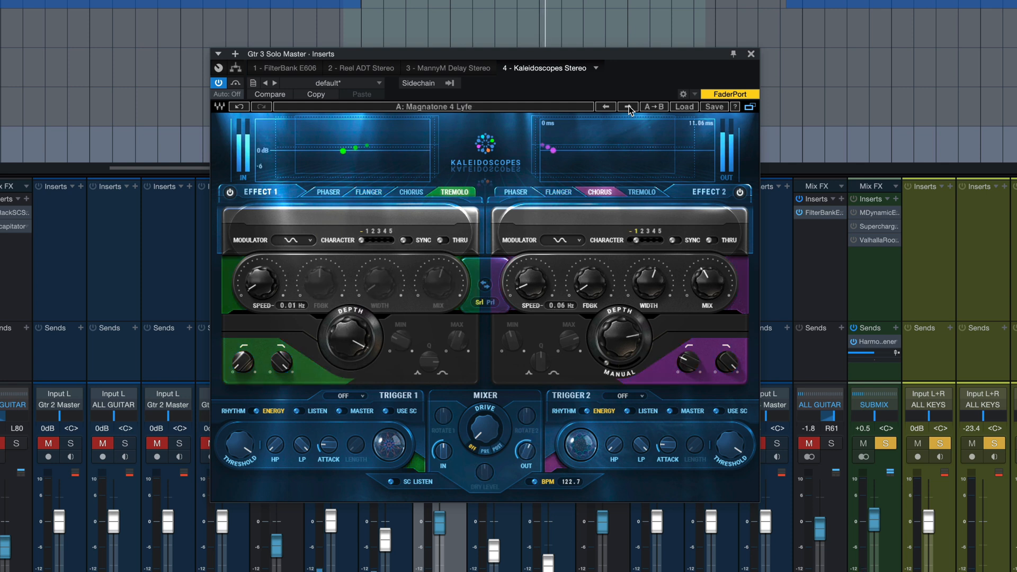
- Load How Soon Is Never from Count's guitar presets and step through How Soon Is Not Now to Input Chorus
left_click(685, 107)
mouse_move(723, 197)
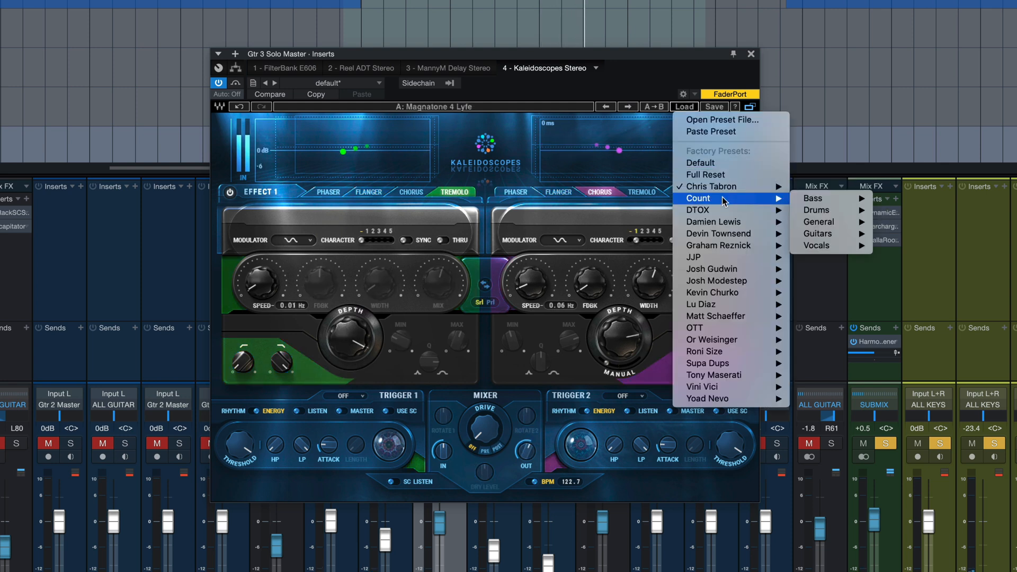
mouse_move(821, 234)
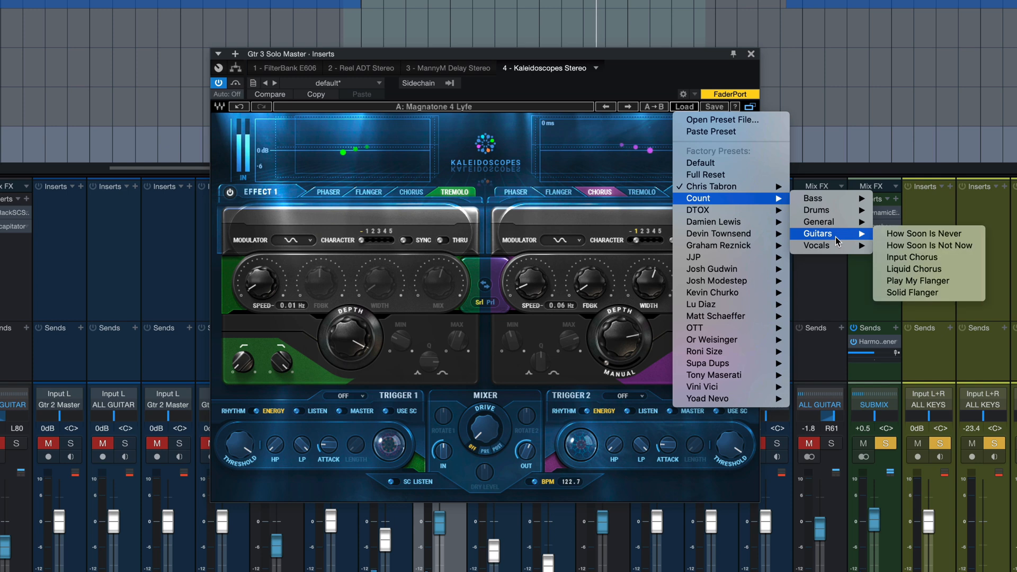
left_click(890, 231)
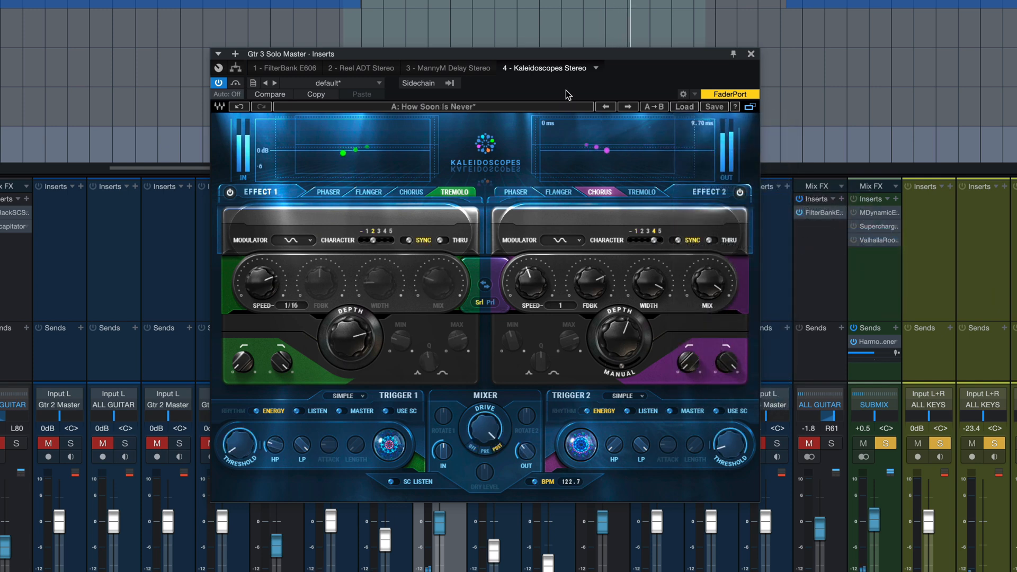
left_click(628, 108)
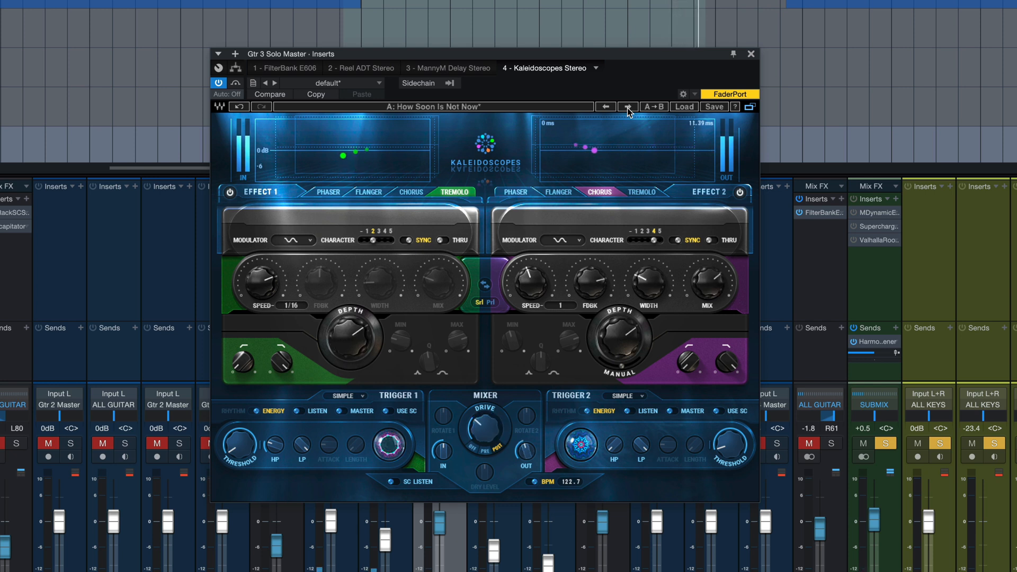
left_click(628, 108)
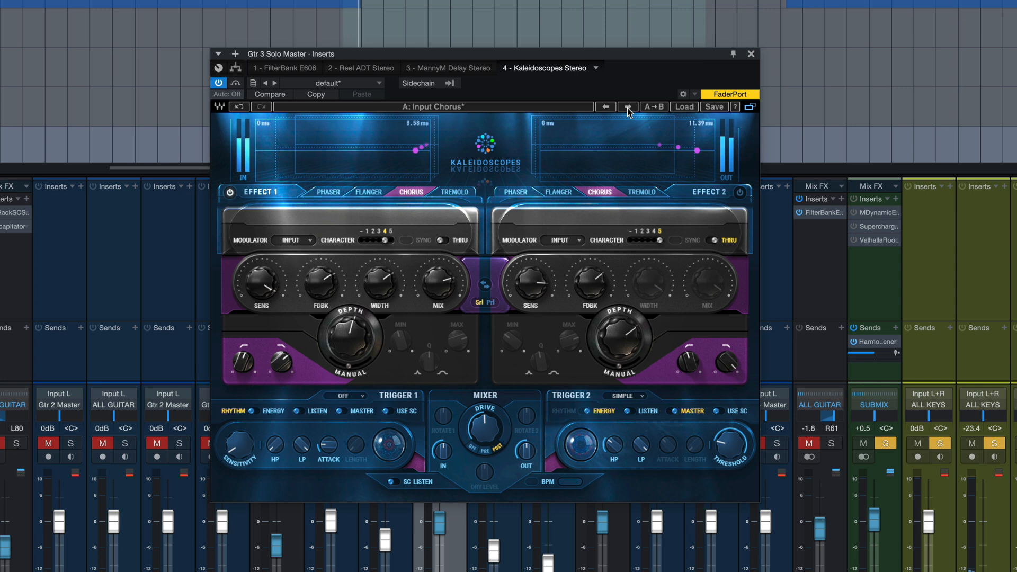
- Load Liquid Chorus from Count's guitar presets and advance to Play My Flanger
left_click(683, 108)
mouse_move(694, 198)
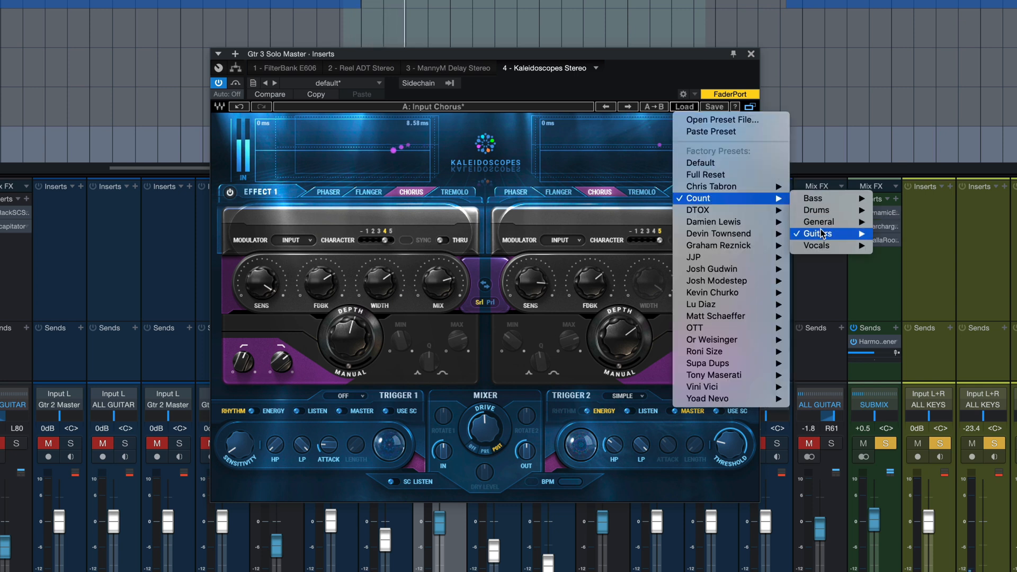
mouse_move(824, 233)
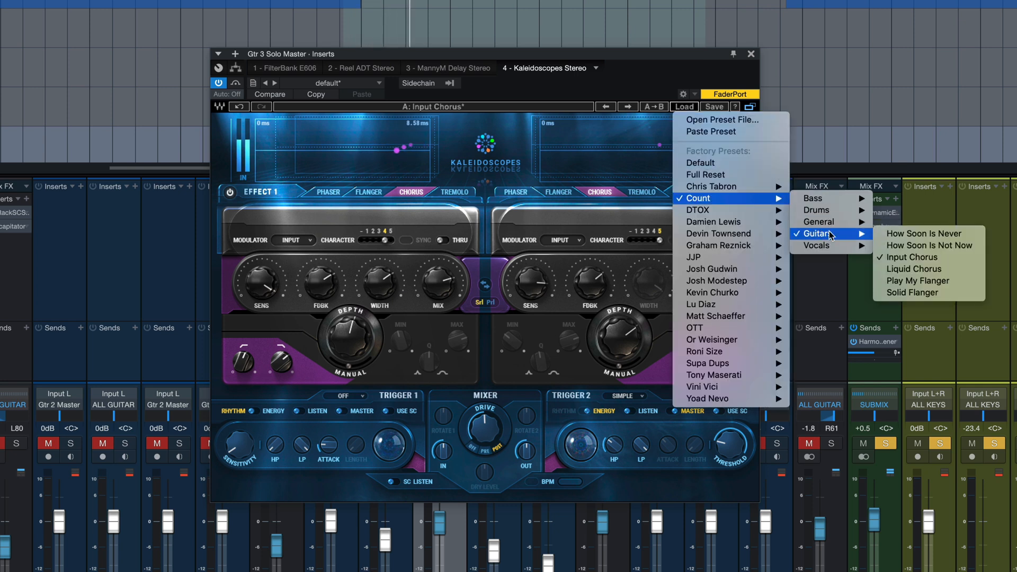
left_click(916, 270)
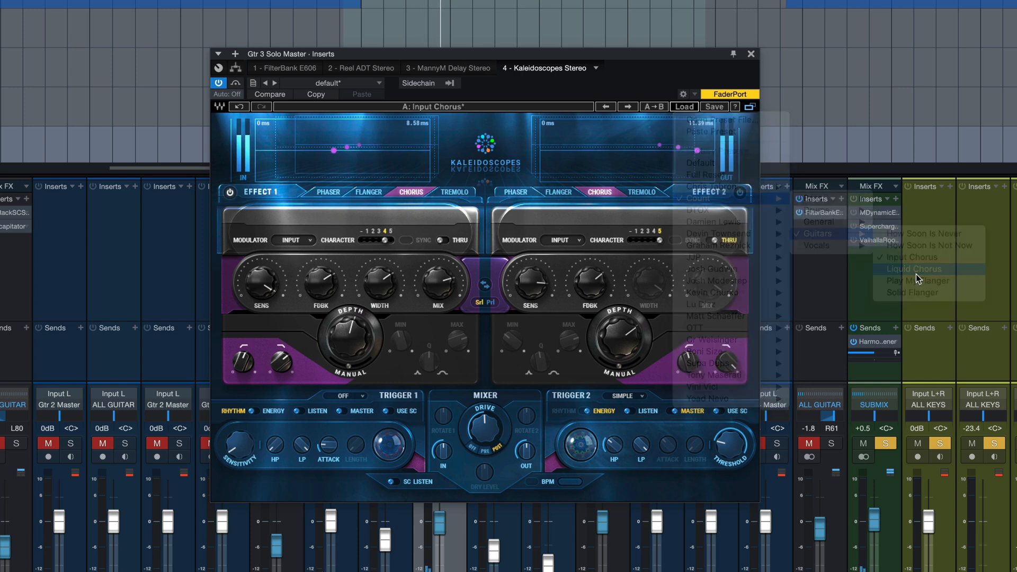
left_click(629, 106)
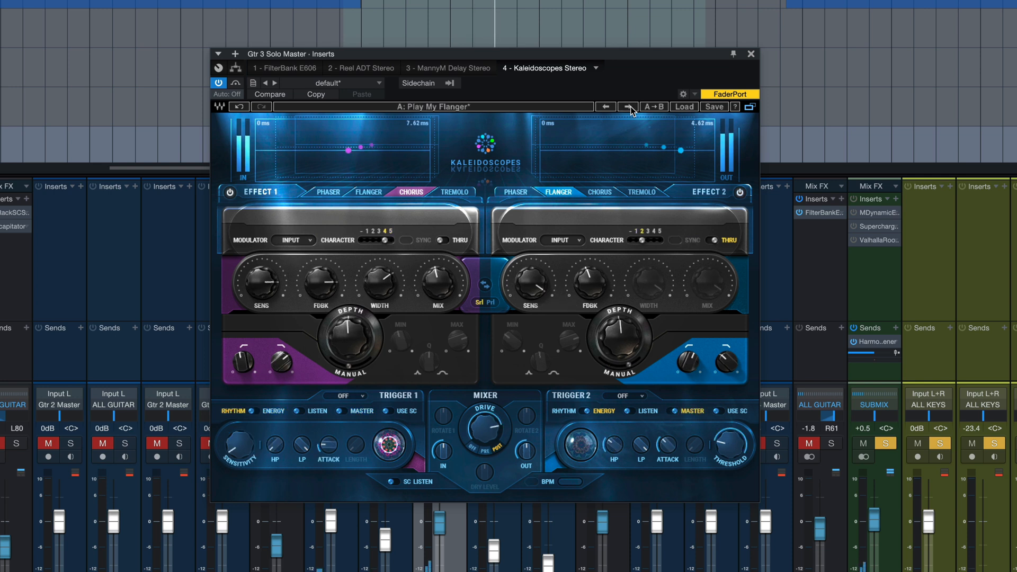
- Load the factory preset Electric Guitar Rhythmic Psychedelisizer from Graham Reznick's guitar presets
left_click(692, 107)
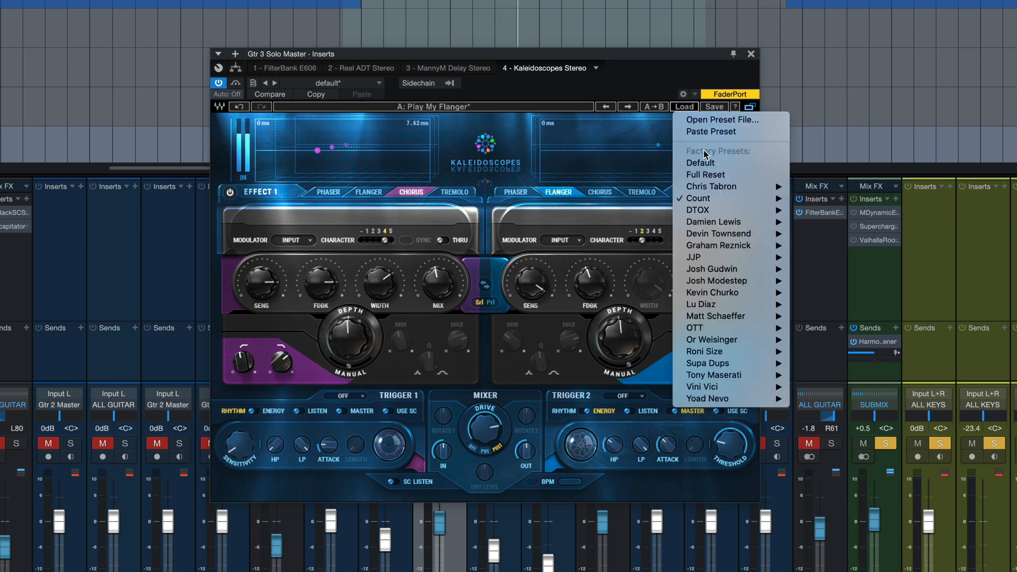
mouse_move(715, 235)
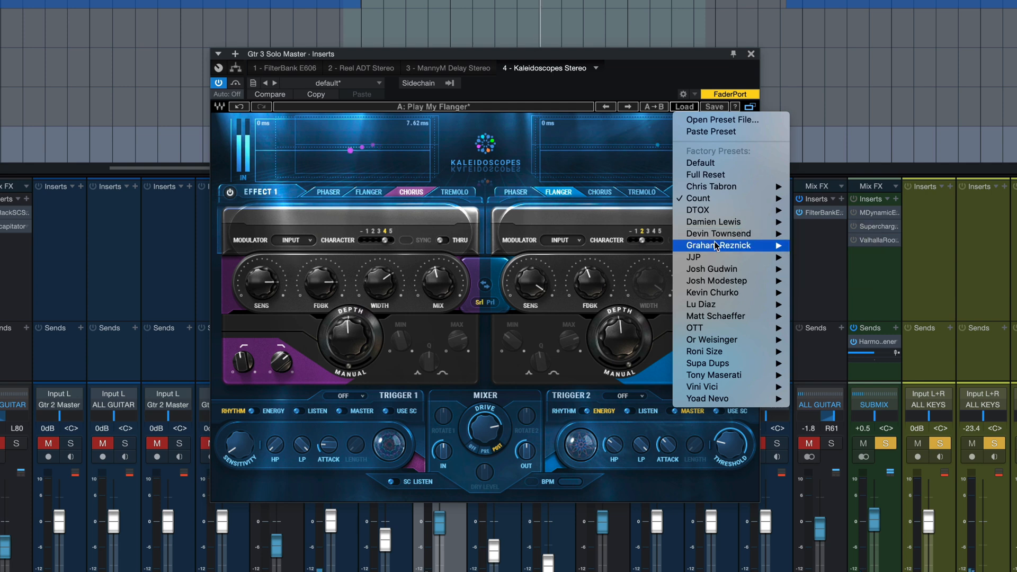
mouse_move(820, 258)
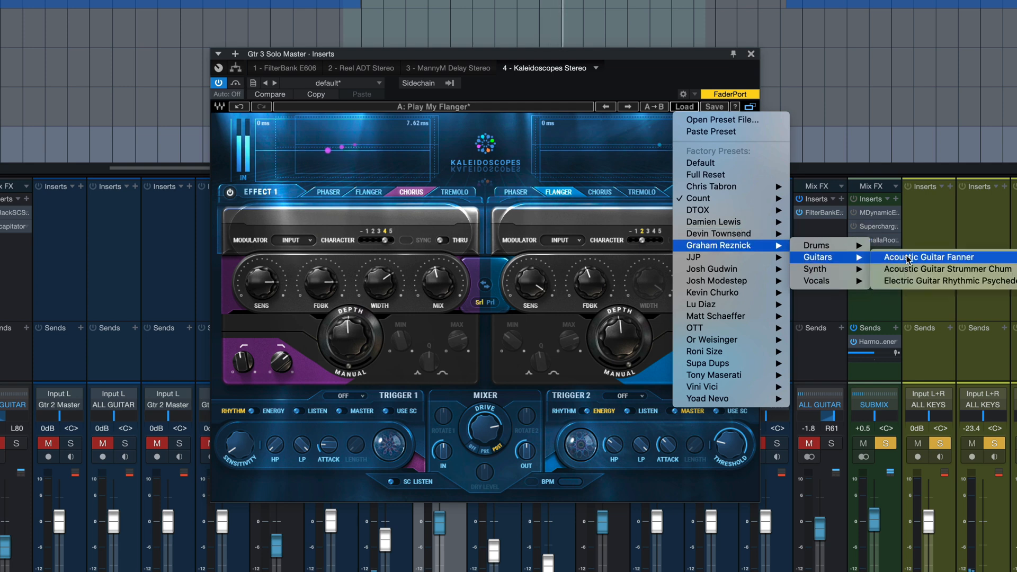
left_click(915, 281)
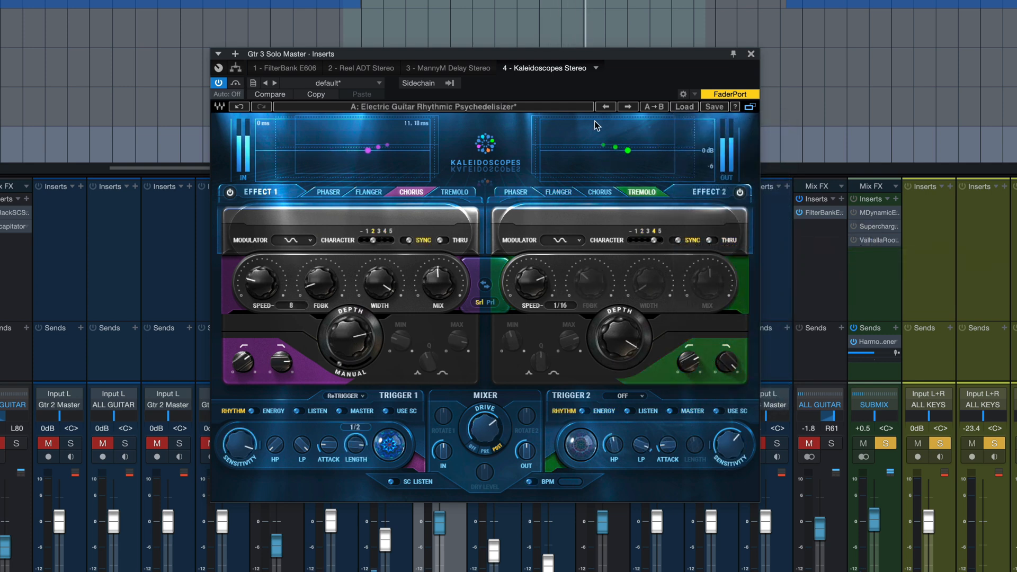
- Load the factory preset EG Spread from Kevin Churko's guitar presets
left_click(683, 108)
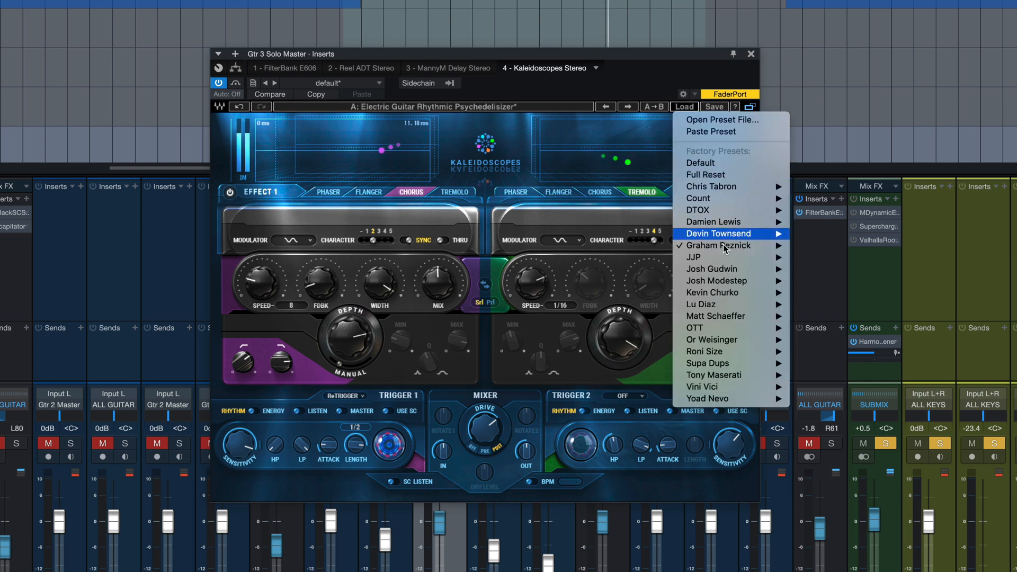
mouse_move(762, 298)
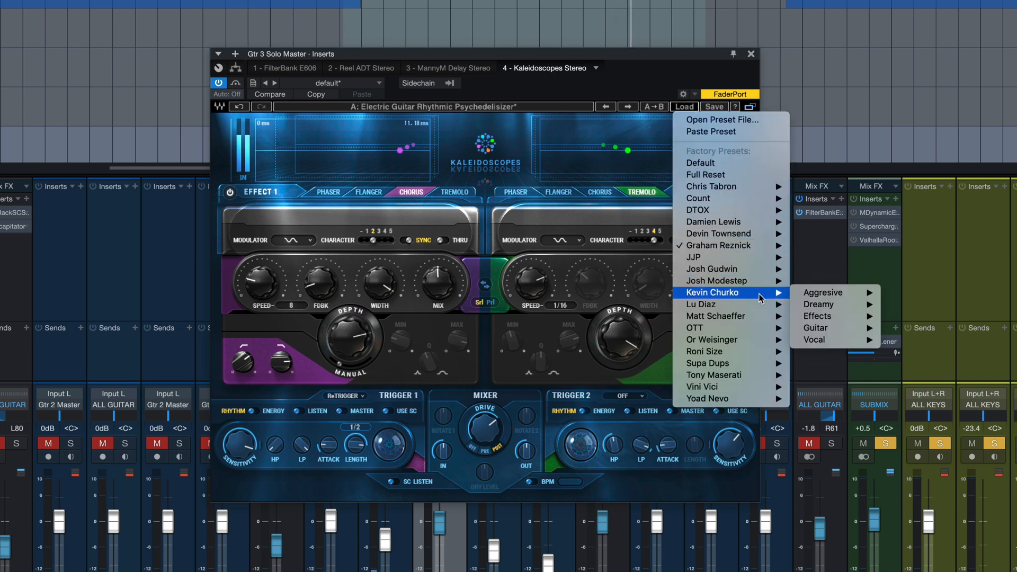
mouse_move(824, 331)
left_click(893, 330)
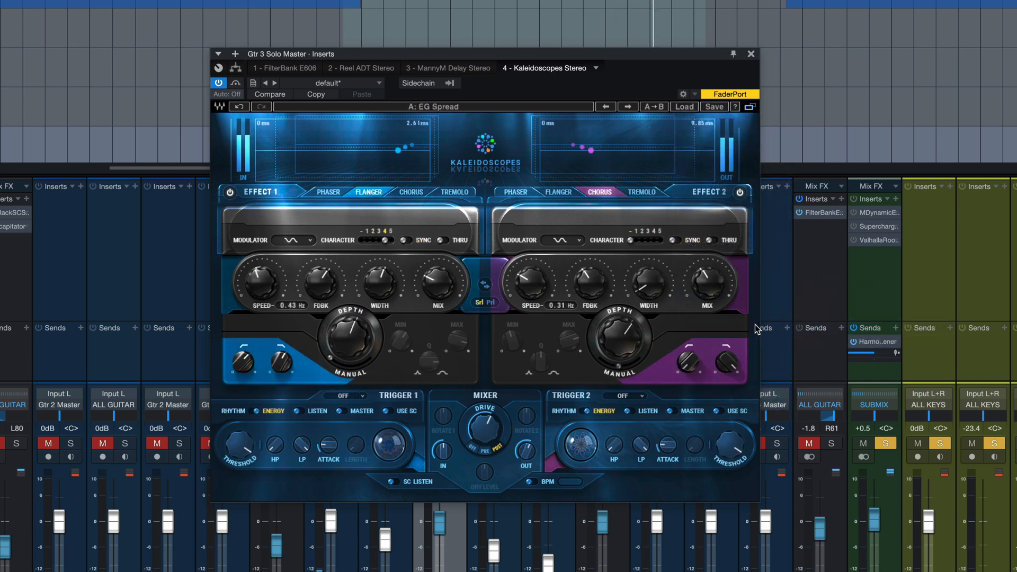
- Load the factory preset Funk Guitar Vibez from Lu Diaz's guitar presets
left_click(681, 108)
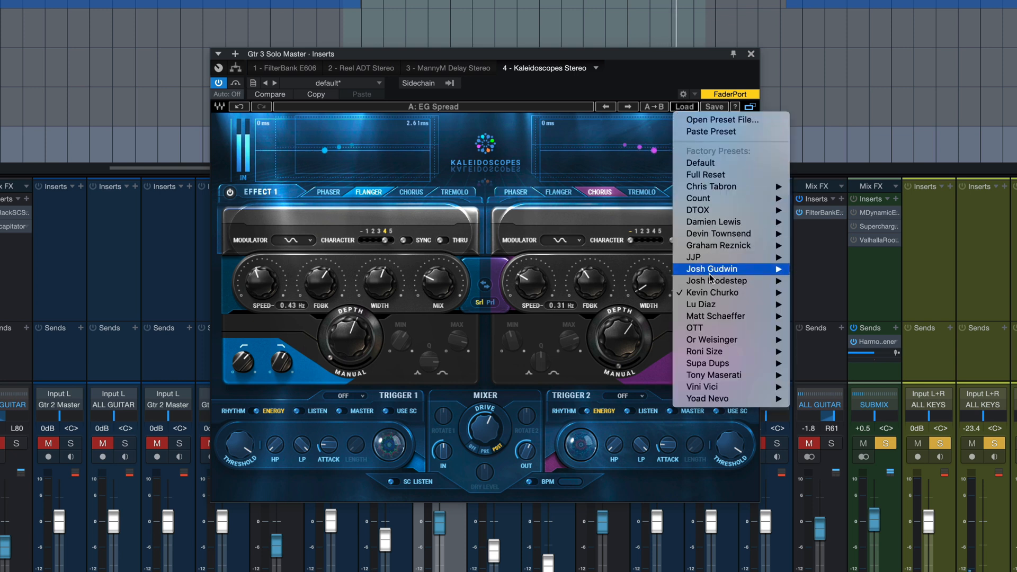
mouse_move(742, 304)
mouse_move(842, 342)
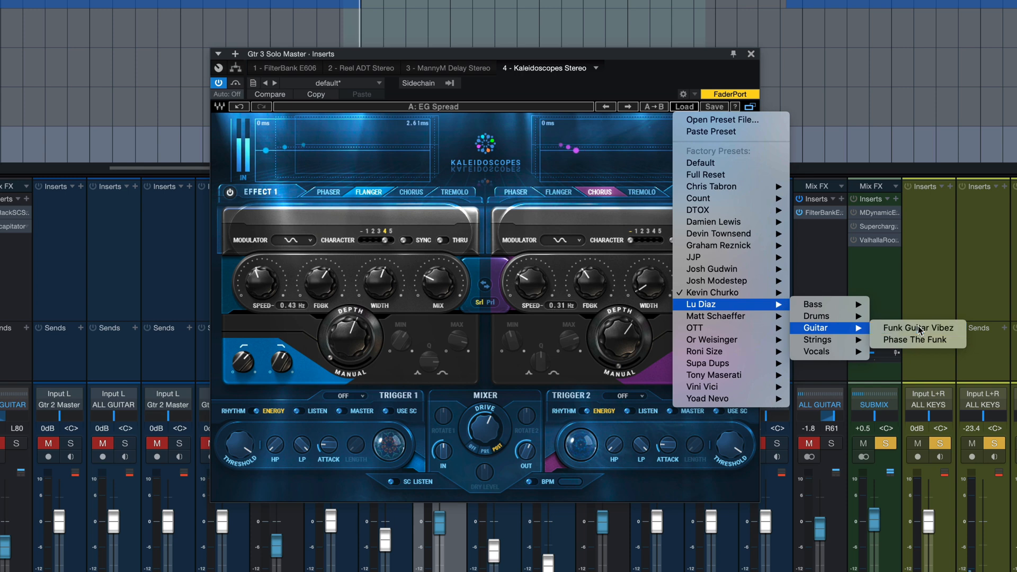
left_click(919, 329)
- Load Disco Guitar from Yoad Nevo's guitar presets and advance to the following preset, Re-Amp Chorus
left_click(684, 108)
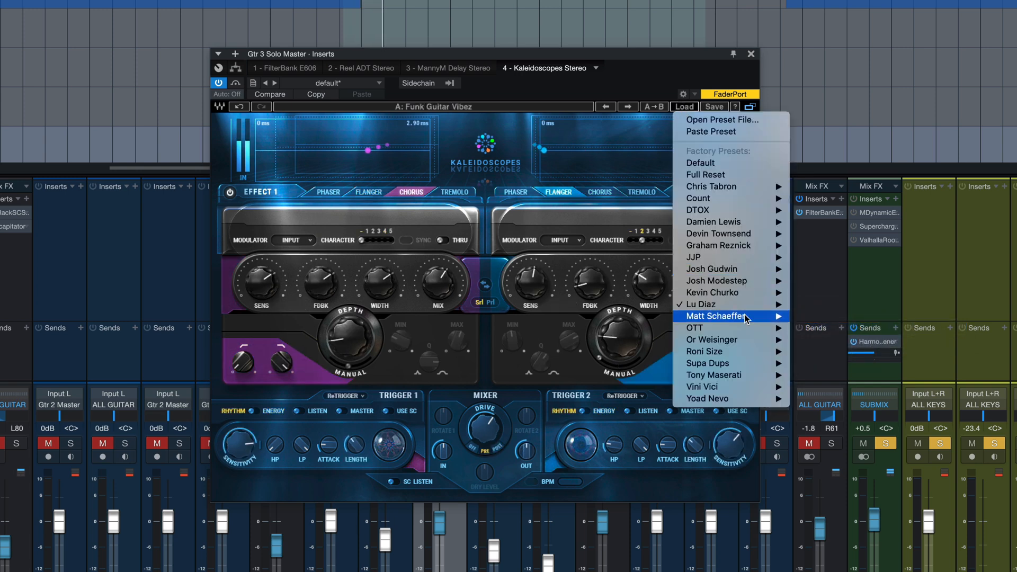
mouse_move(745, 365)
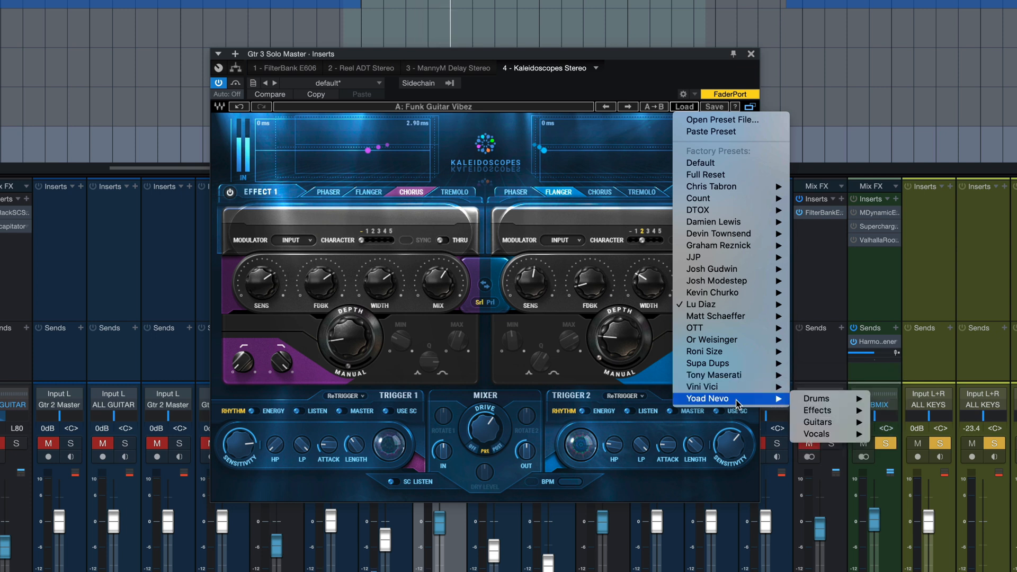
mouse_move(820, 424)
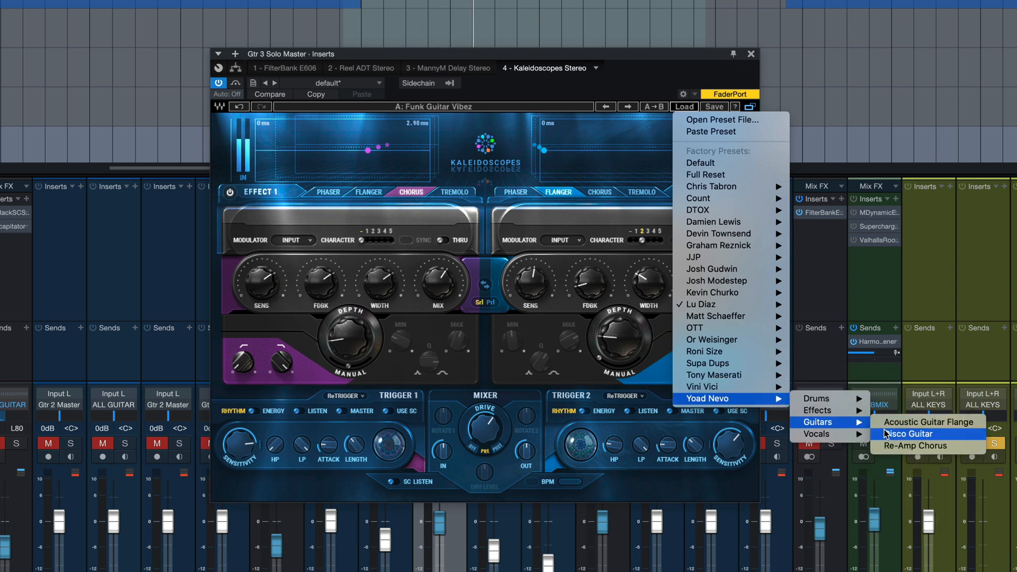
left_click(908, 434)
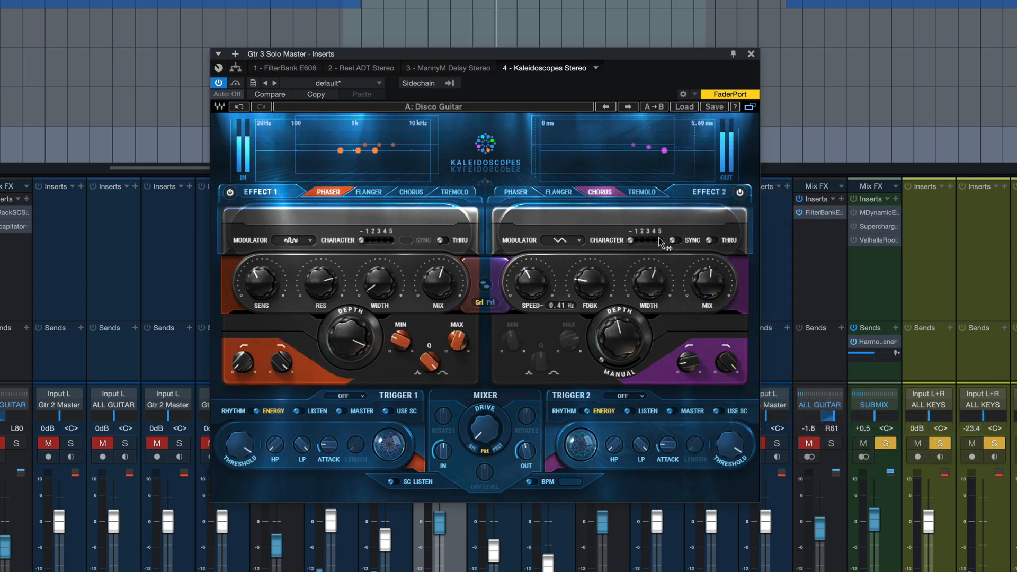
left_click(627, 107)
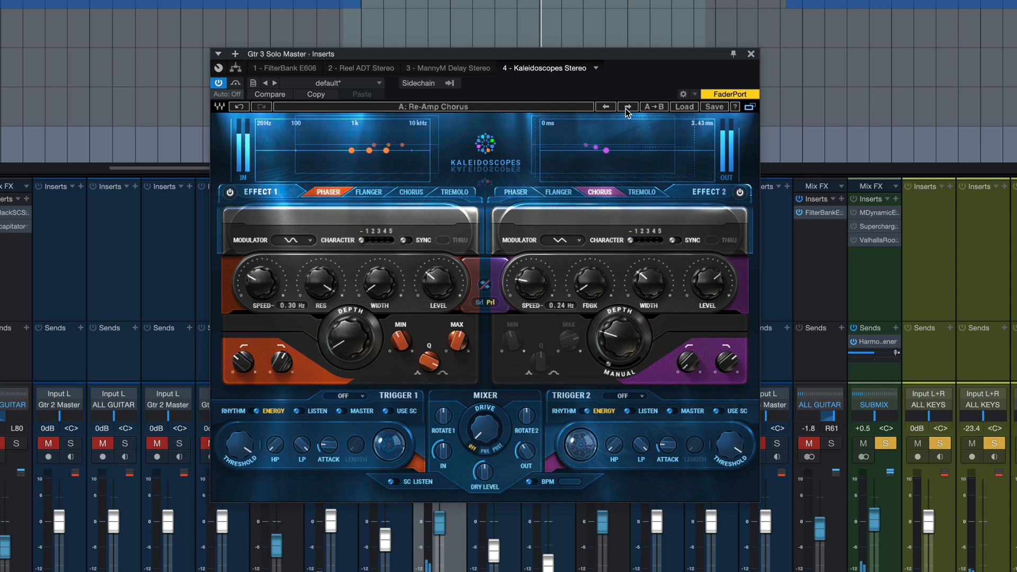